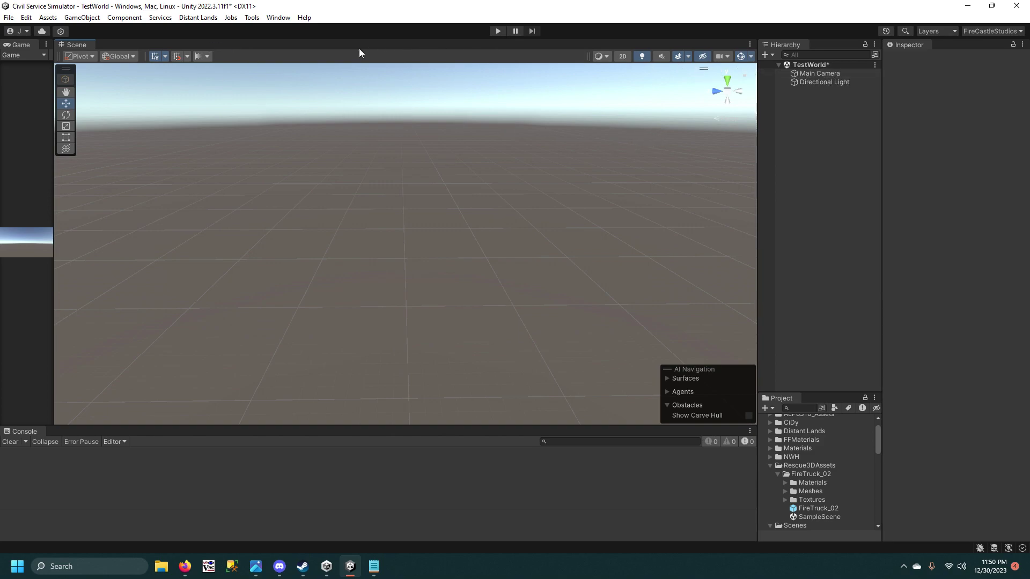
Create a MicroVerse object with terrain and frame it in the Scene view.
left_click(82, 17)
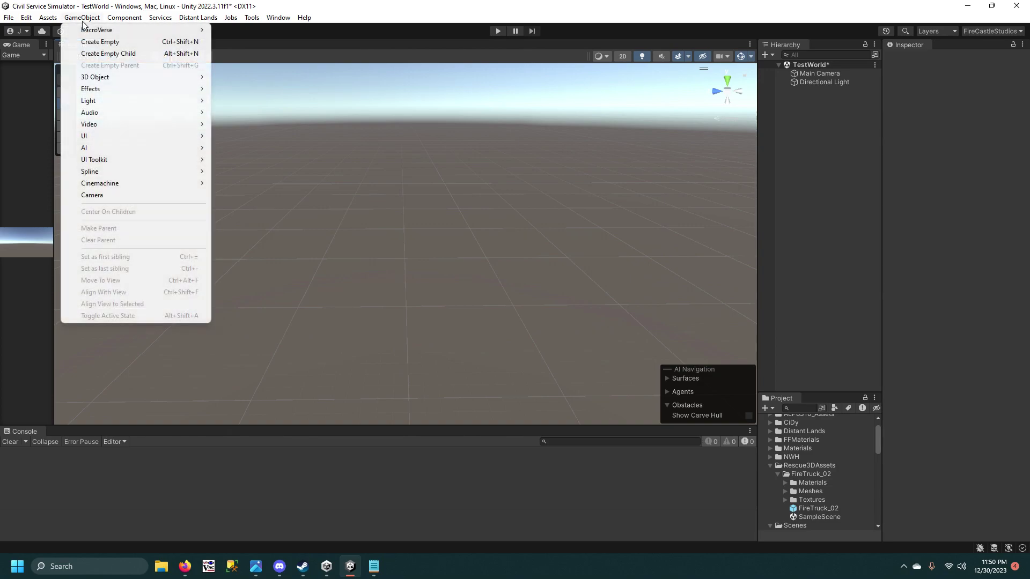
mouse_move(128, 32)
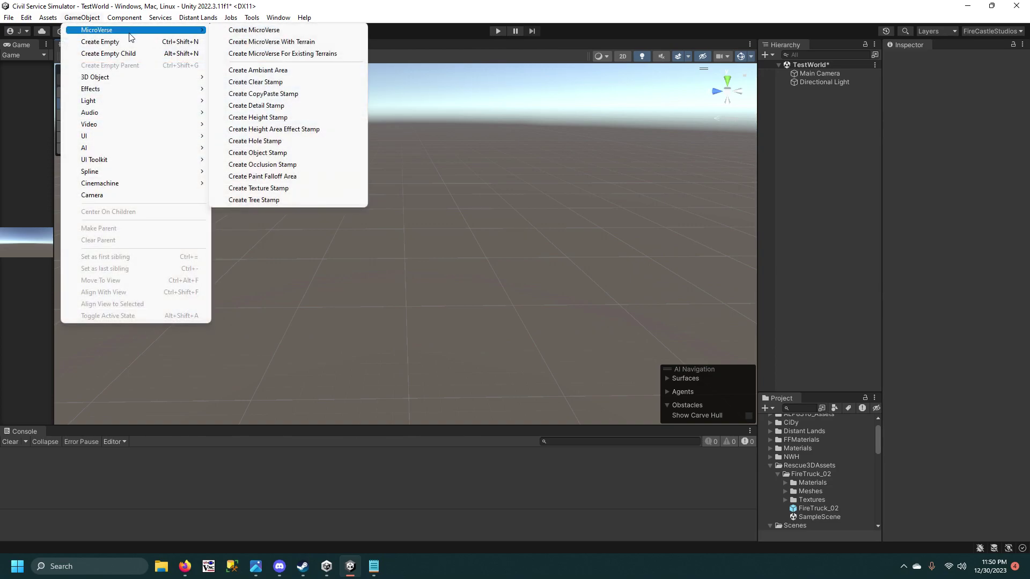
left_click(278, 42)
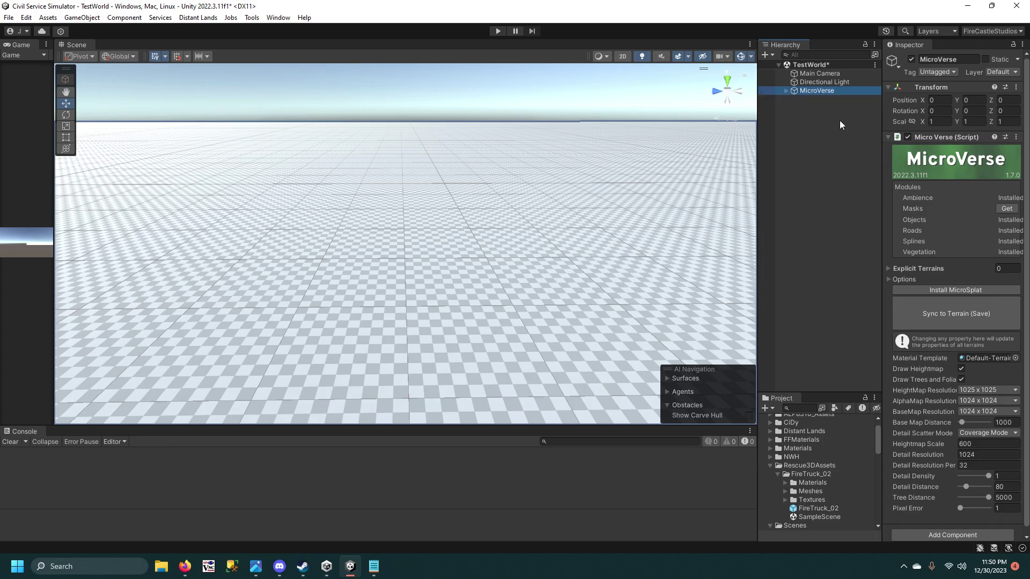
double_click(805, 92)
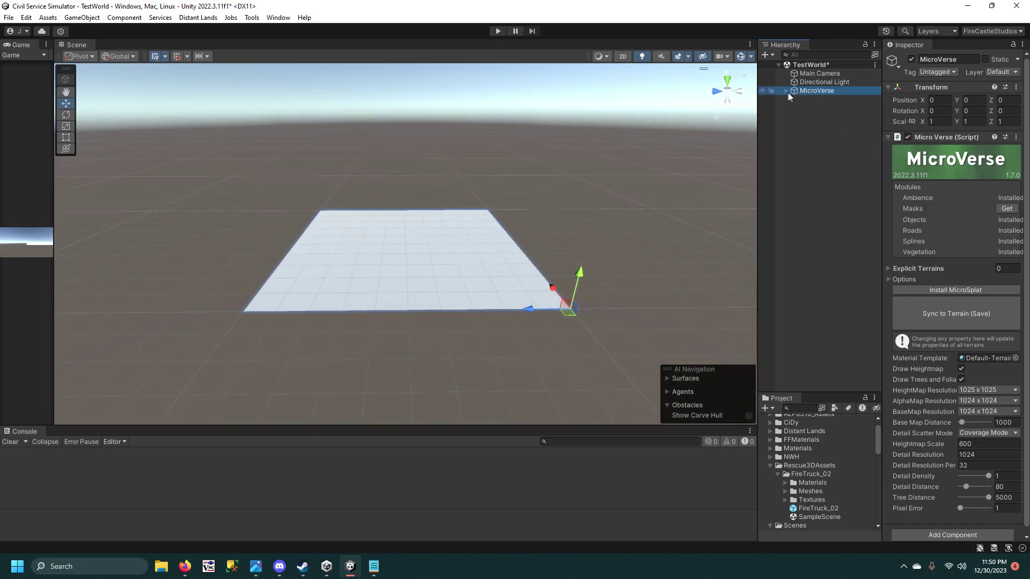
Open the MicroVerse Content Browser, dock it beside the Console, and enlarge the docked area.
left_click(278, 18)
mouse_move(351, 120)
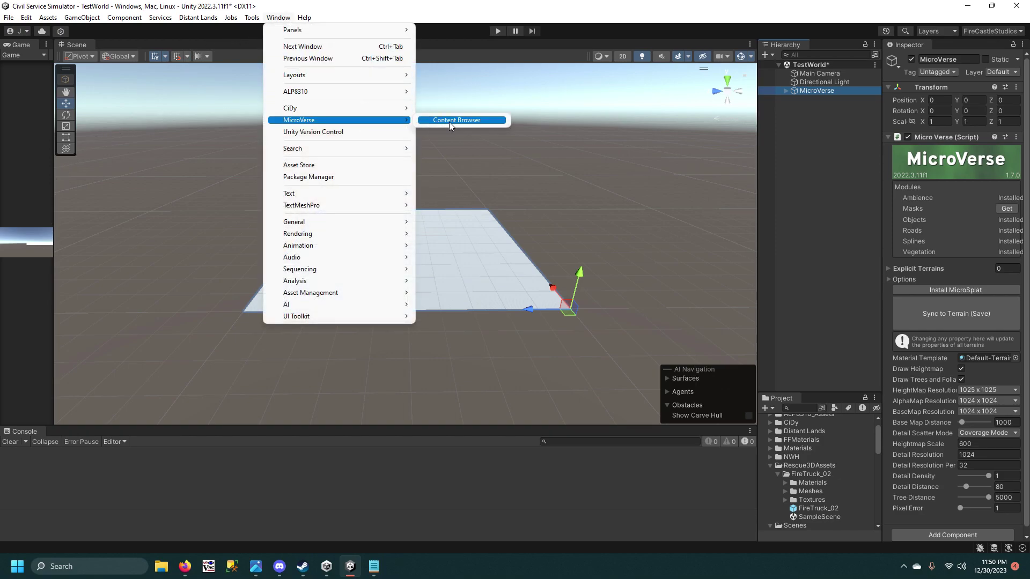
left_click(449, 121)
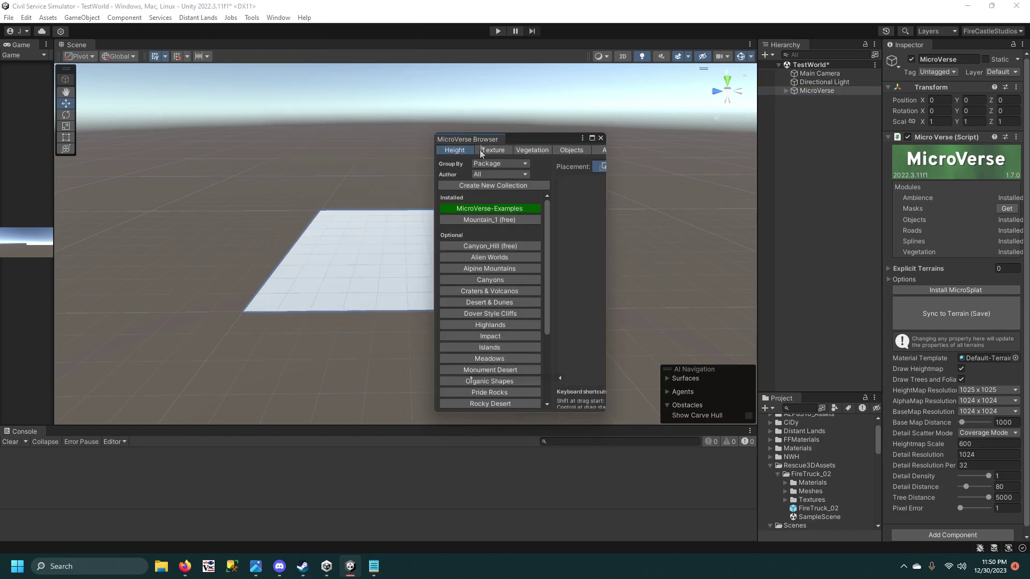
left_click_drag(479, 137, 68, 436)
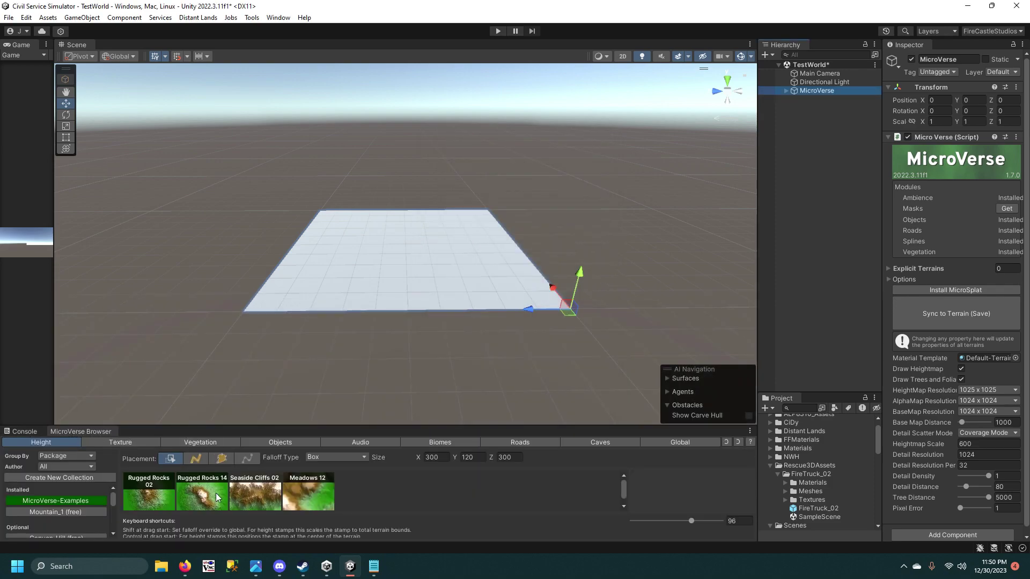
left_click_drag(220, 427, 228, 379)
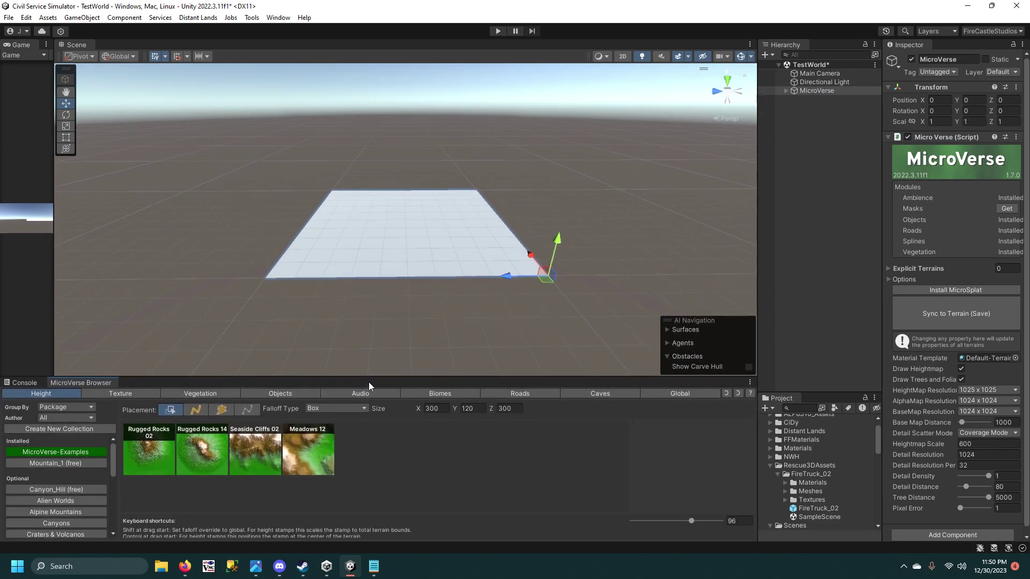
Place the Meadows 12 height stamp on the terrain and set its position to X 500, Z 500.
left_click_drag(308, 462, 412, 227)
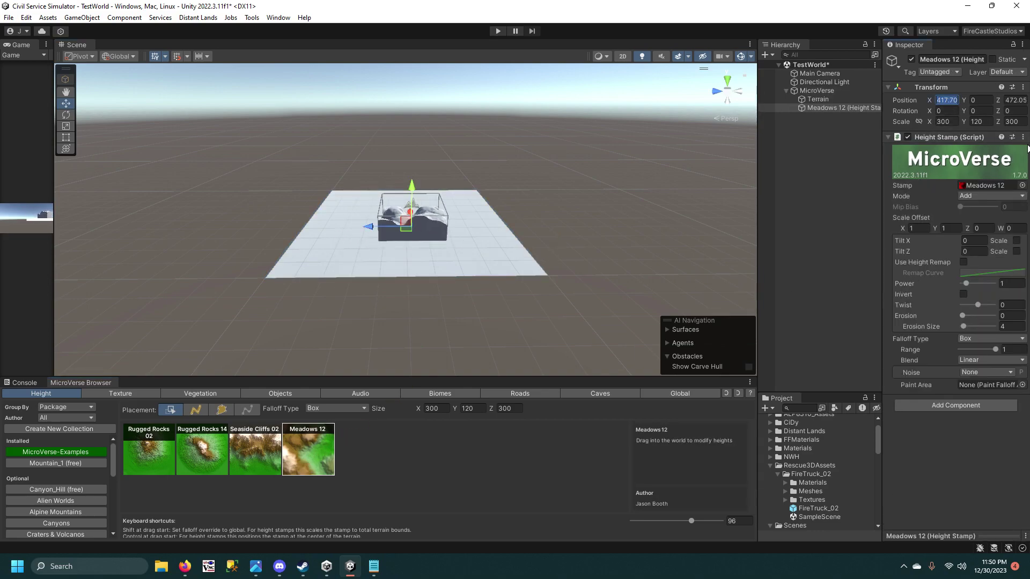
type("500")
key("Tab")
key("Tab")
type("500")
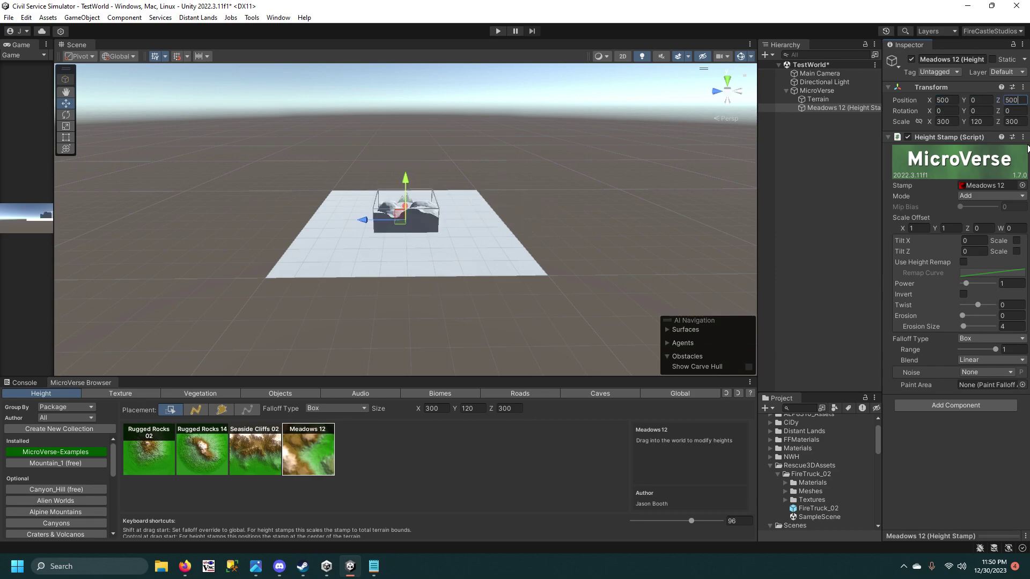
Set the Meadows 12 height stamp's scale to X 1000 and Z 1000.
type("1000")
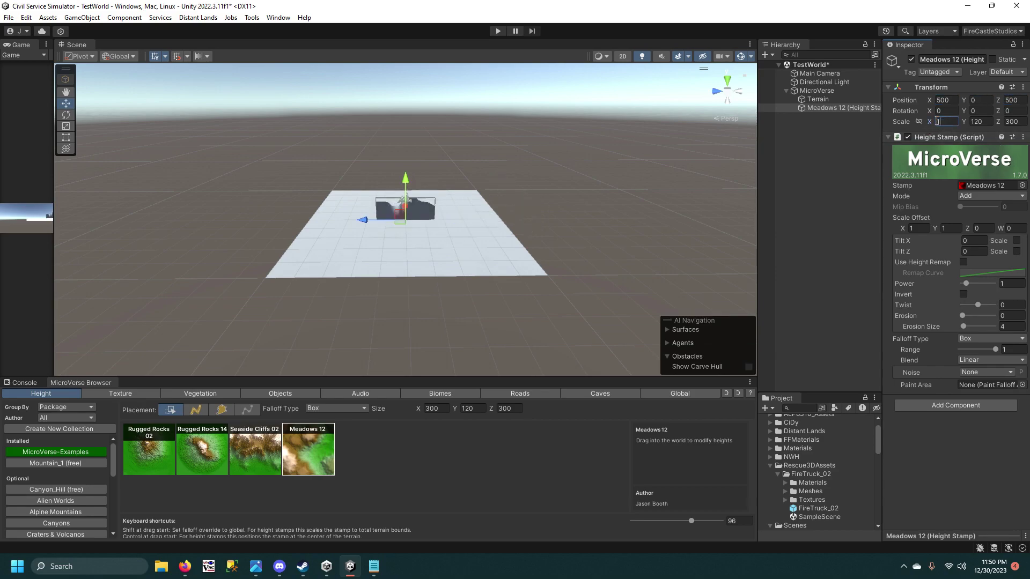
key("Tab")
key("Tab")
type("1000")
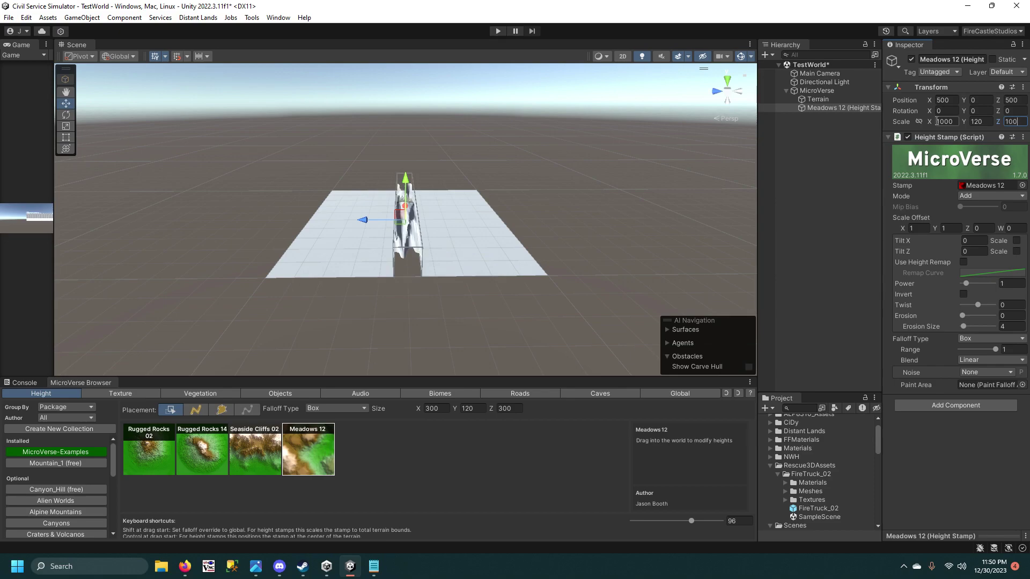
Add the Grassy Rocks texture preset to the terrain and set its Falloff Type to Global.
scroll(560, 209, "down", 2)
left_click_drag(549, 211, 333, 271, "alt")
scroll(333, 271, "up", 2)
left_click(120, 394)
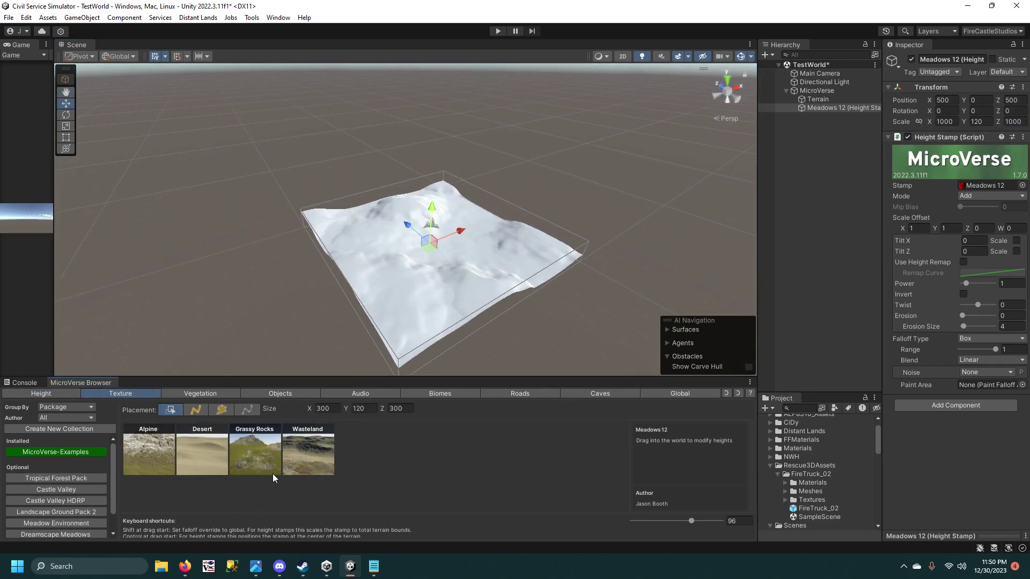
left_click_drag(259, 463, 436, 246)
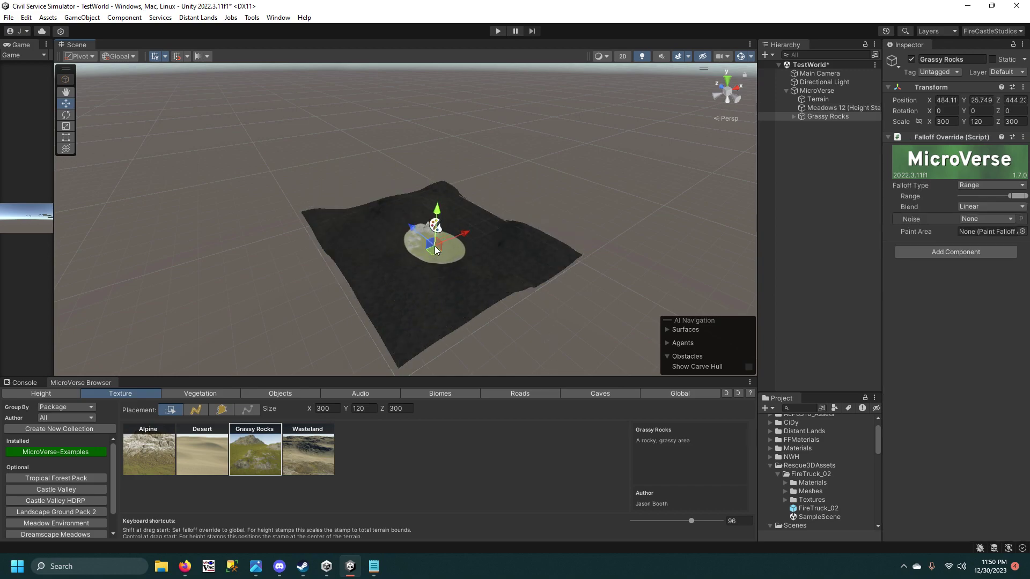
left_click(1001, 185)
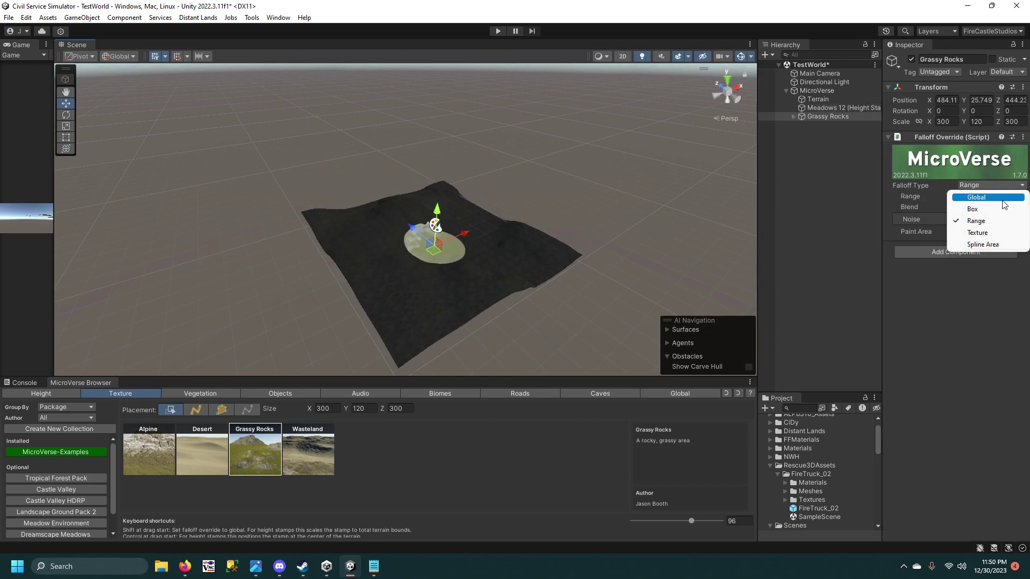
left_click(955, 199)
Place a Road 2 Lanes piece from the MicroVerse-Road collection on the grassy ground in front of the rocky hill.
scroll(542, 251, "up", 7)
middle_click_drag(611, 244, 528, 247)
scroll(467, 306, "up", 5)
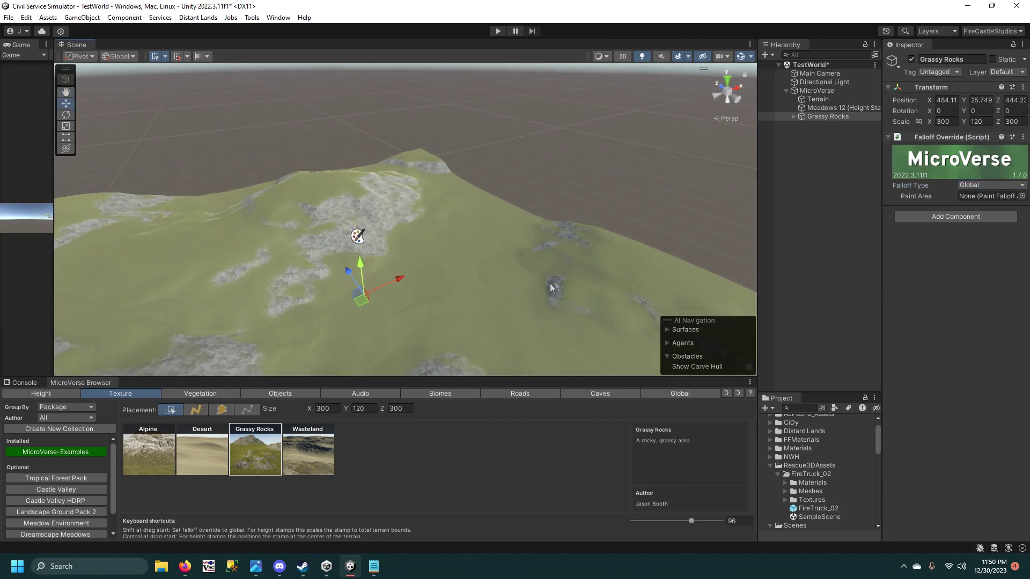
right_click_drag(550, 288, 451, 274)
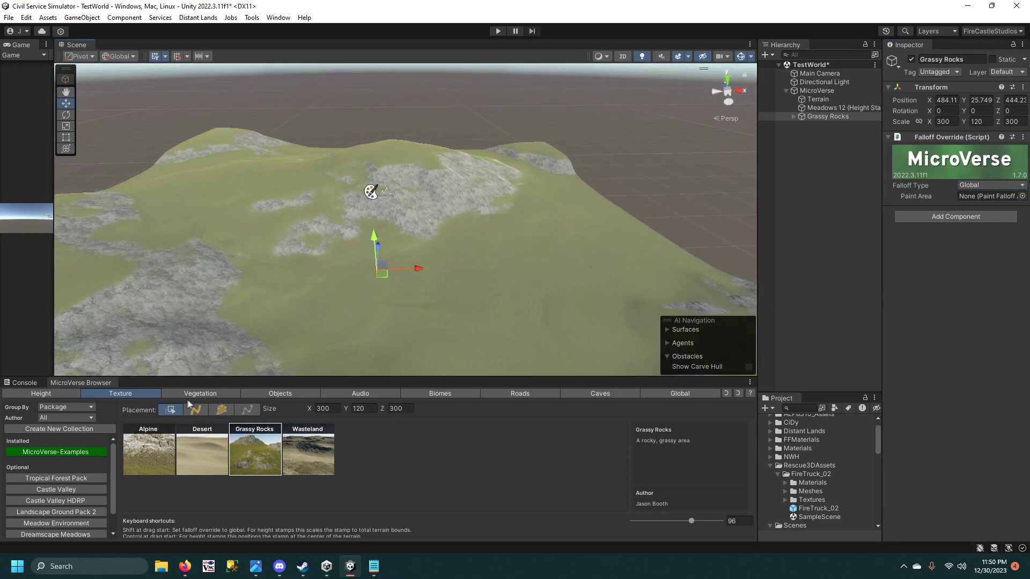
left_click(523, 394)
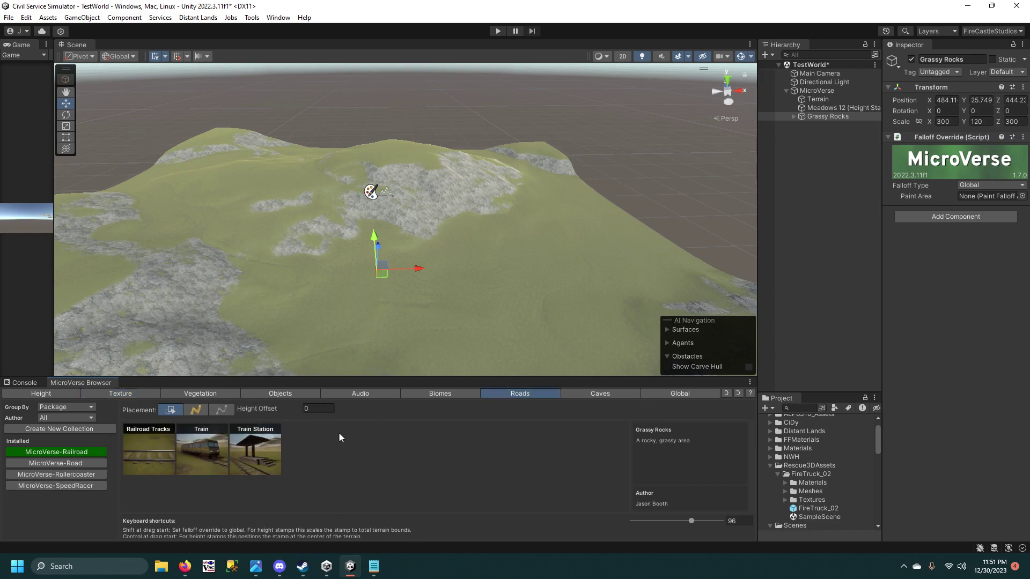
left_click(77, 464)
scroll(248, 445, "down", 1)
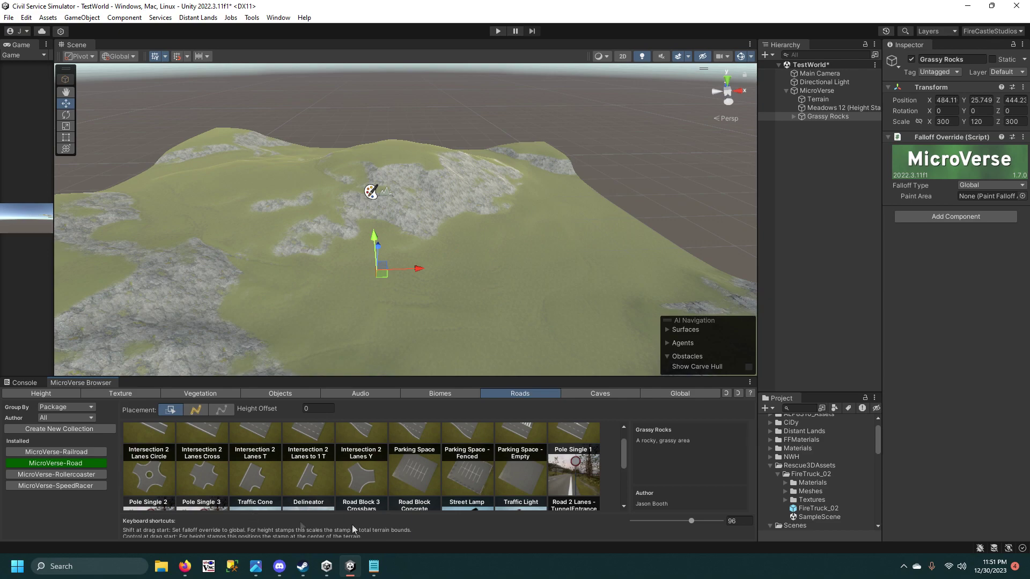
scroll(288, 465, "up", 1)
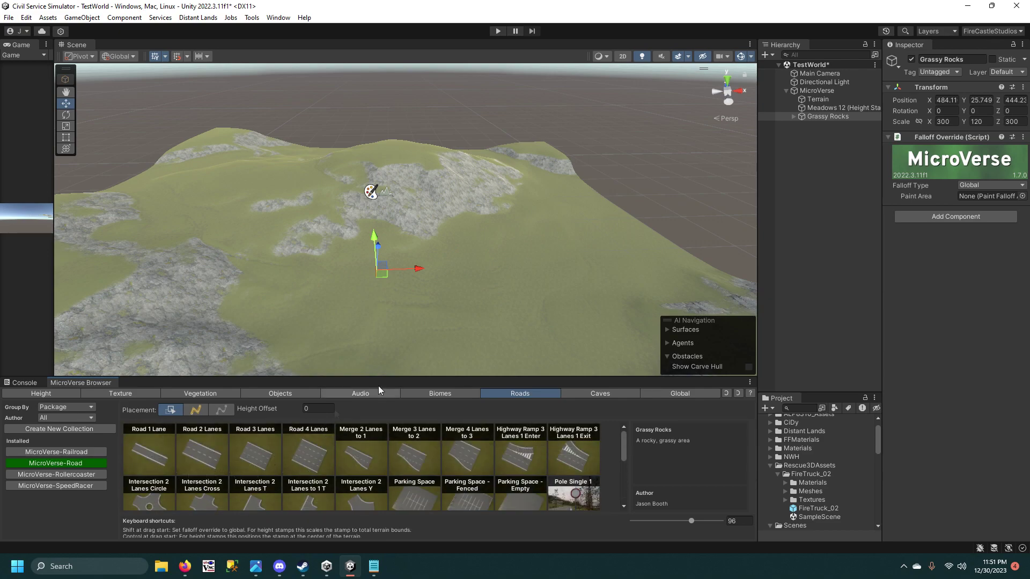
scroll(520, 292, "up", 3)
middle_click_drag(519, 292, 453, 262)
scroll(453, 262, "up", 1)
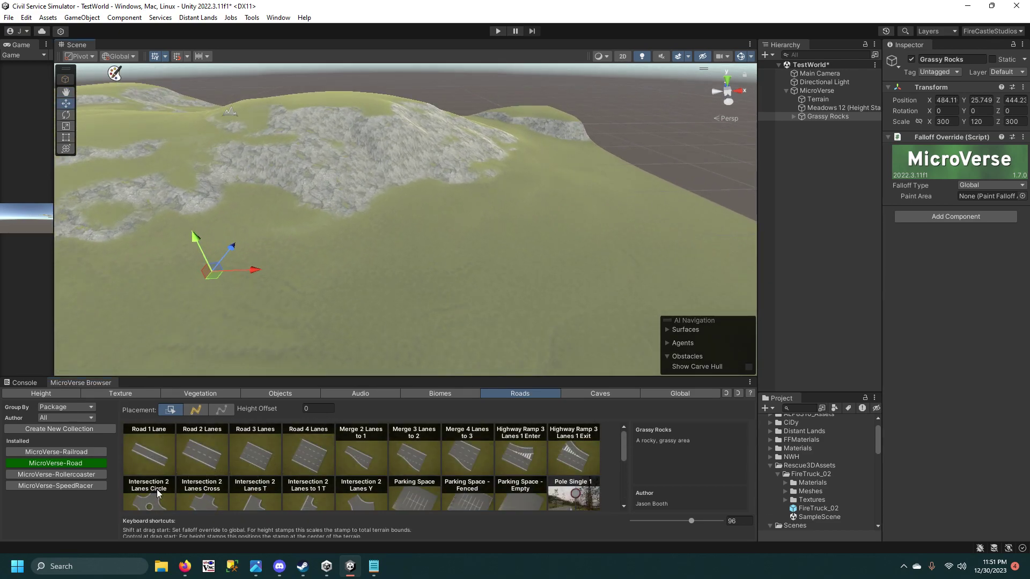
left_click_drag(205, 462, 372, 299)
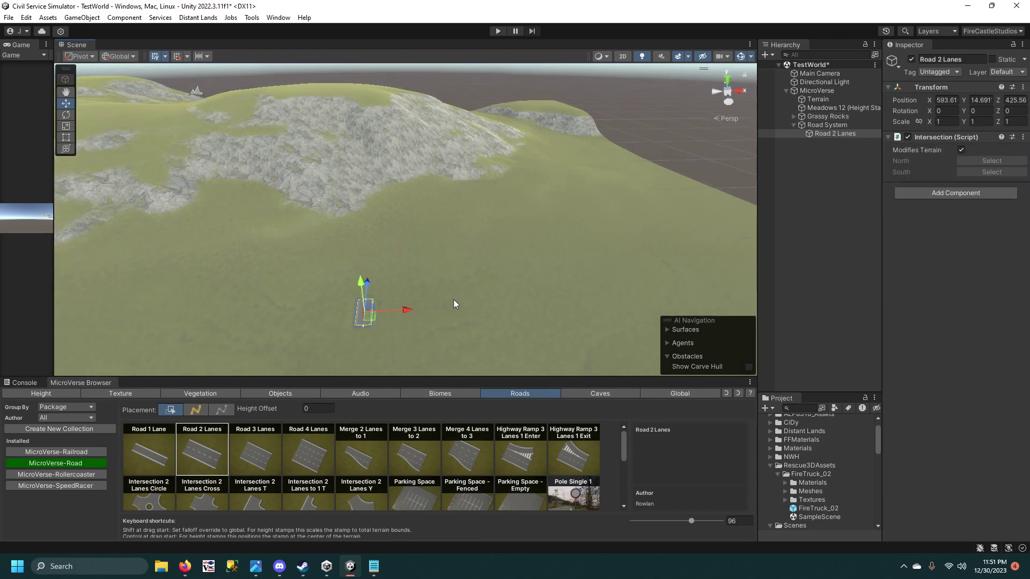
Add a connected spline road at the hill-side end of the Road 2 Lanes piece.
key("f")
right_click_drag(625, 240, 554, 240)
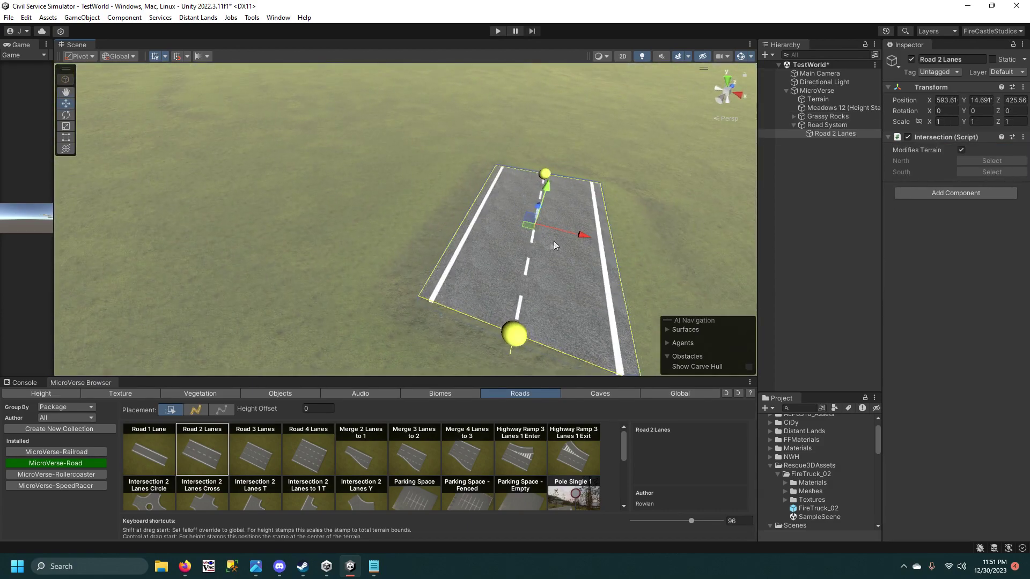
middle_click_drag(523, 252, 301, 282)
right_click_drag(682, 219, 575, 214)
middle_click_drag(515, 234, 362, 282)
right_click_drag(363, 280, 377, 260)
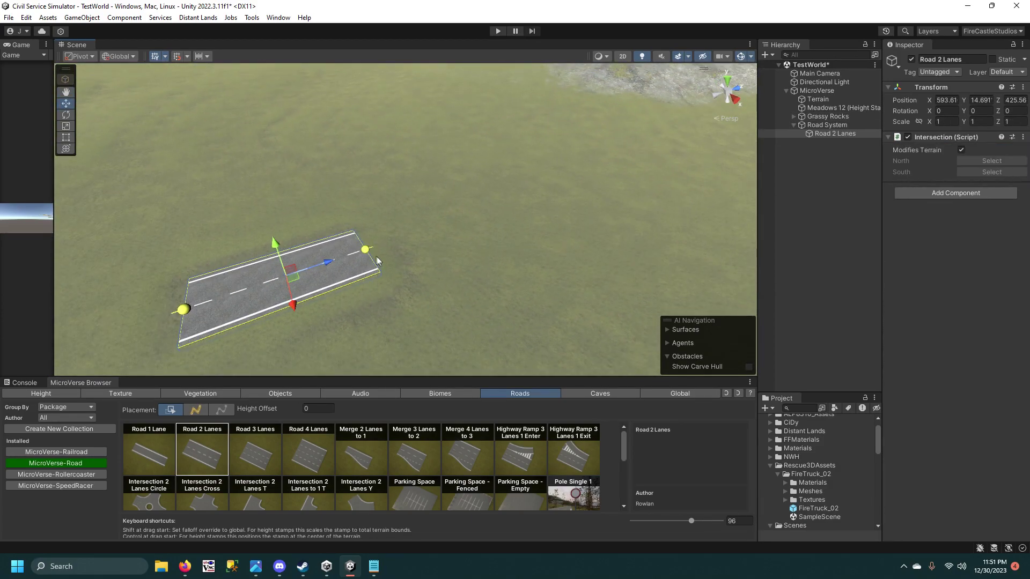
left_click(364, 252)
Draw new spline knots on Road0 to extend the road in curves across the grass to the foot of the rocky hill.
middle_click_drag(587, 211, 495, 273)
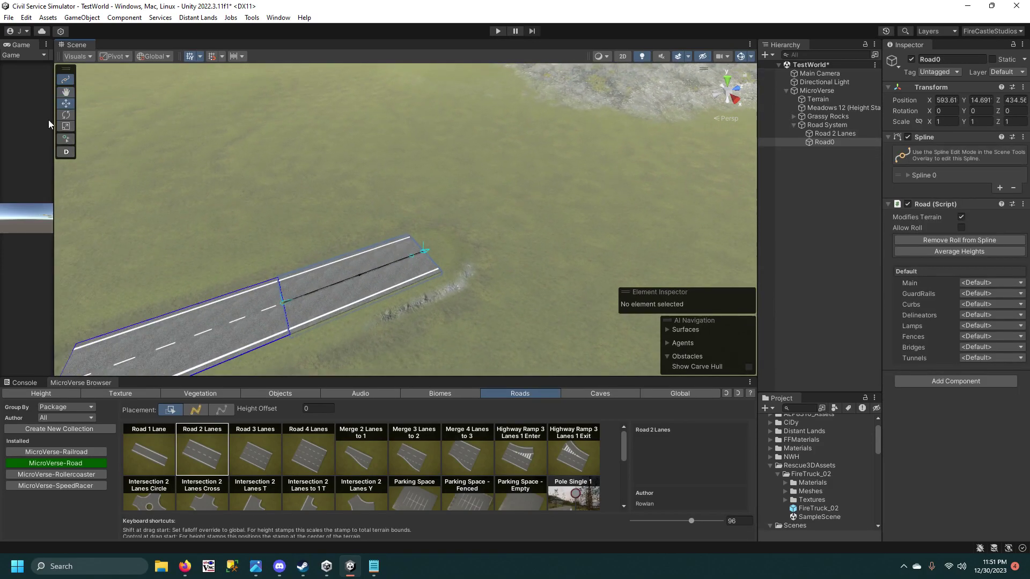
left_click(61, 138)
middle_click_drag(404, 236, 341, 248)
left_click(339, 270)
middle_click_drag(456, 212, 322, 266)
scroll(269, 287, "down", 3)
left_click(501, 218)
right_click_drag(501, 218, 280, 253)
left_click(530, 262)
right_click_drag(407, 292, 343, 295)
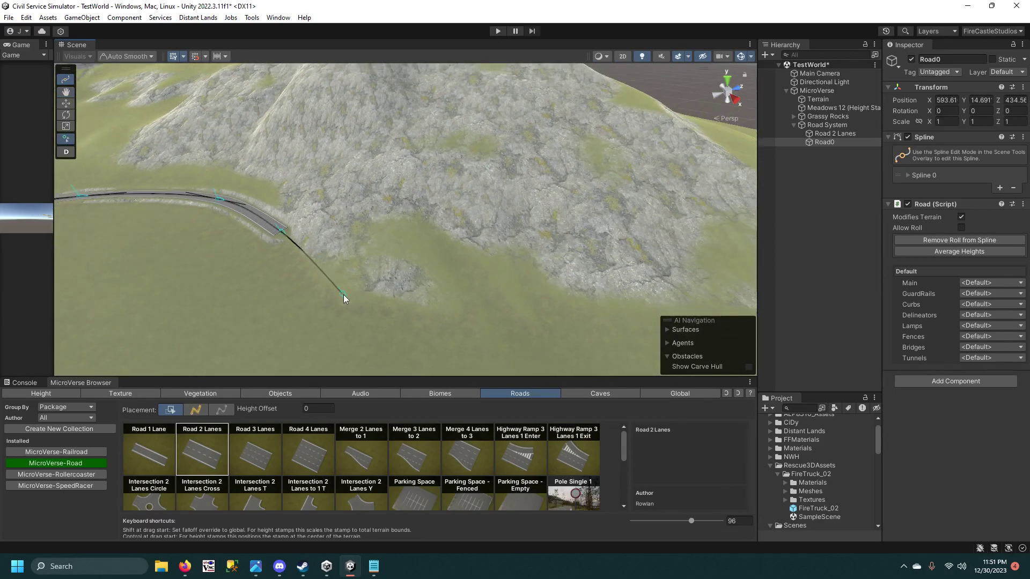
left_click(368, 298)
left_click(486, 317)
Continue the Road0 spline around the foot of the hill and up its slope toward the ridge, and finish drawing.
middle_click_drag(556, 312, 403, 319)
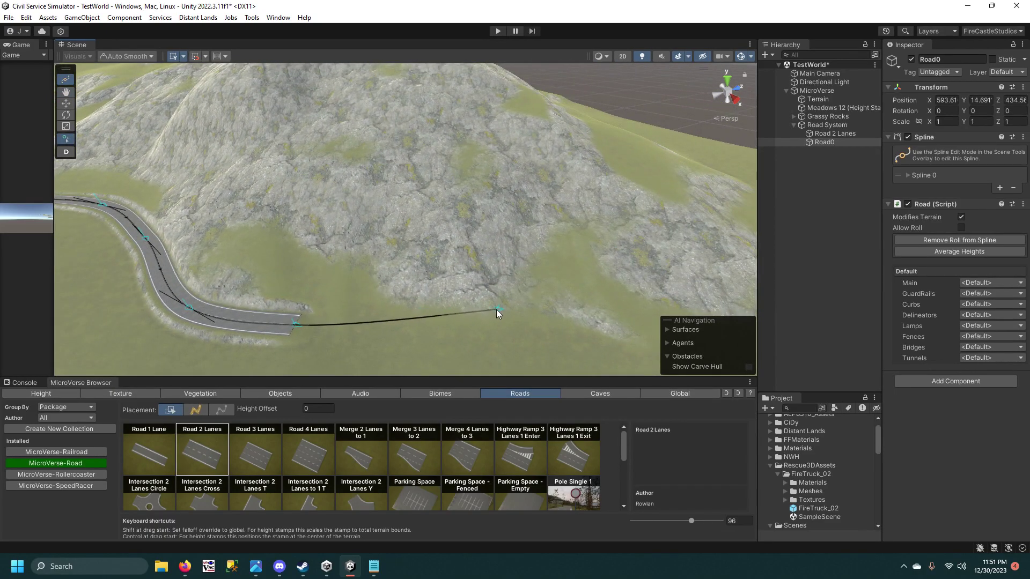
left_click(497, 310)
middle_click_drag(507, 302, 392, 323)
left_click(475, 295)
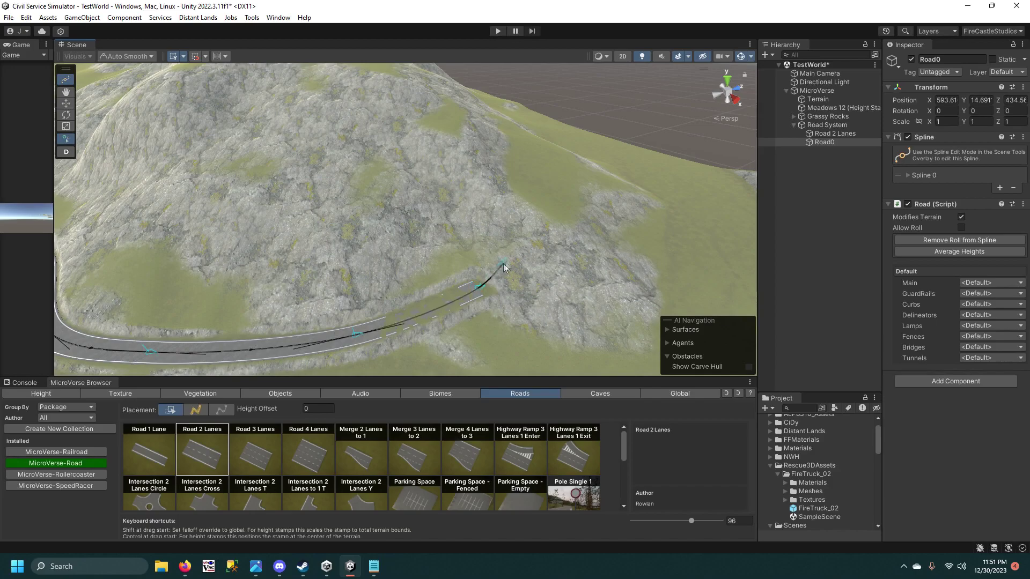
left_click(532, 228)
middle_click_drag(537, 209, 473, 256)
left_click(507, 221)
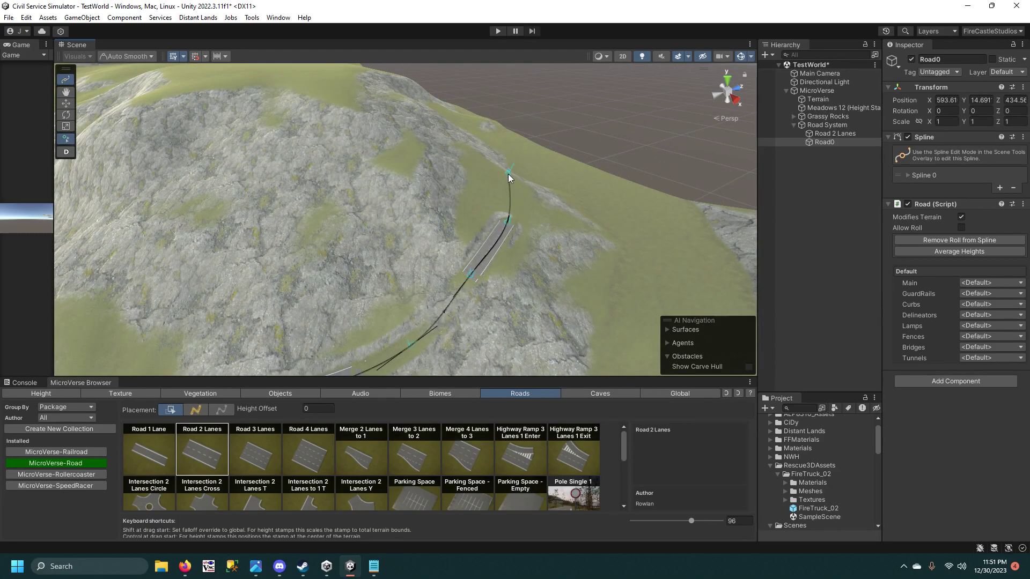
left_click(509, 173)
right_click_drag(509, 173, 428, 184)
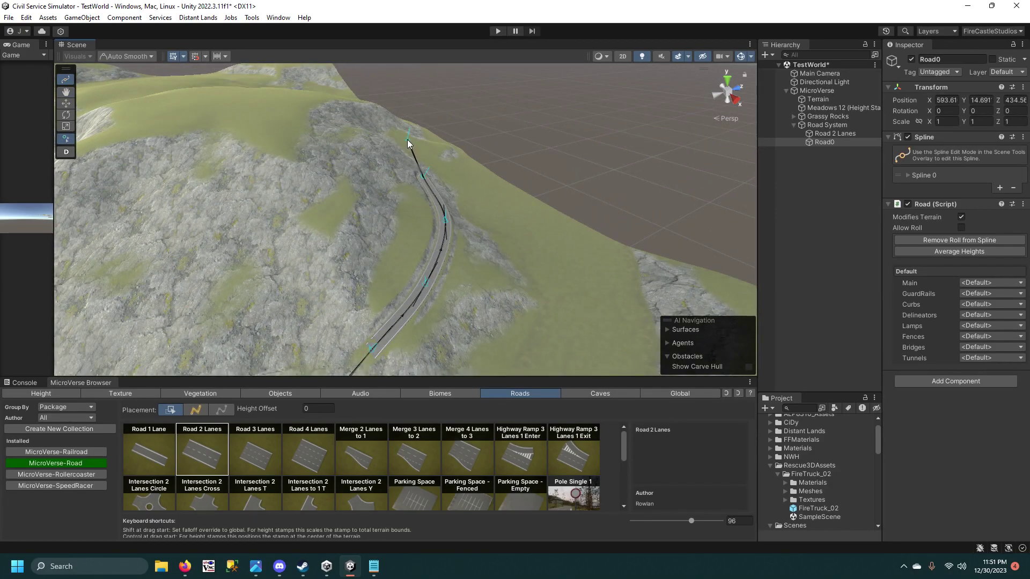
middle_click_drag(423, 225, 490, 189)
key("Escape")
Set the height map Trench in the Road System's Spline Path to 0.3.
middle_click_drag(450, 300, 515, 237)
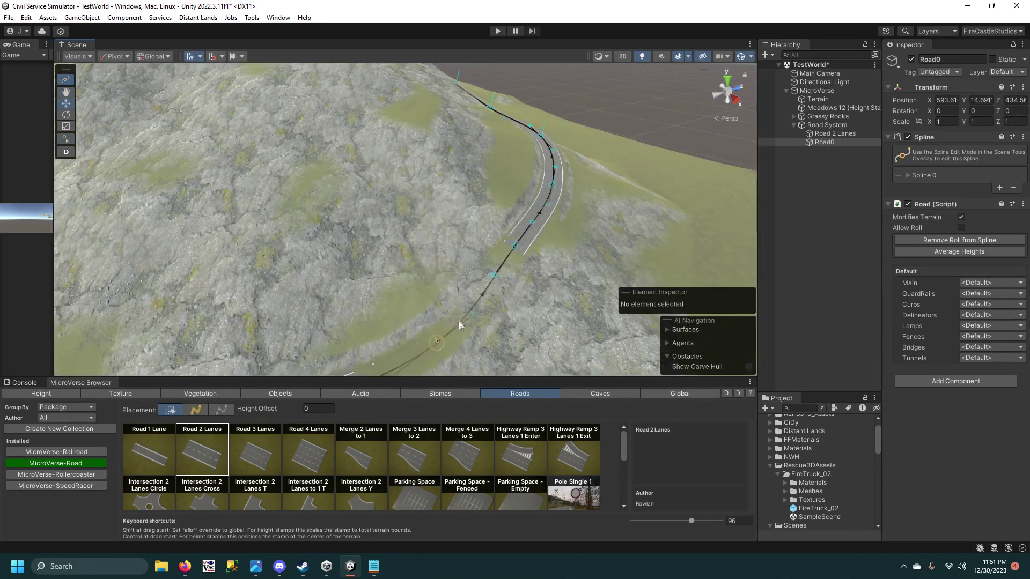
middle_click_drag(460, 327, 505, 188)
right_click_drag(504, 188, 524, 239)
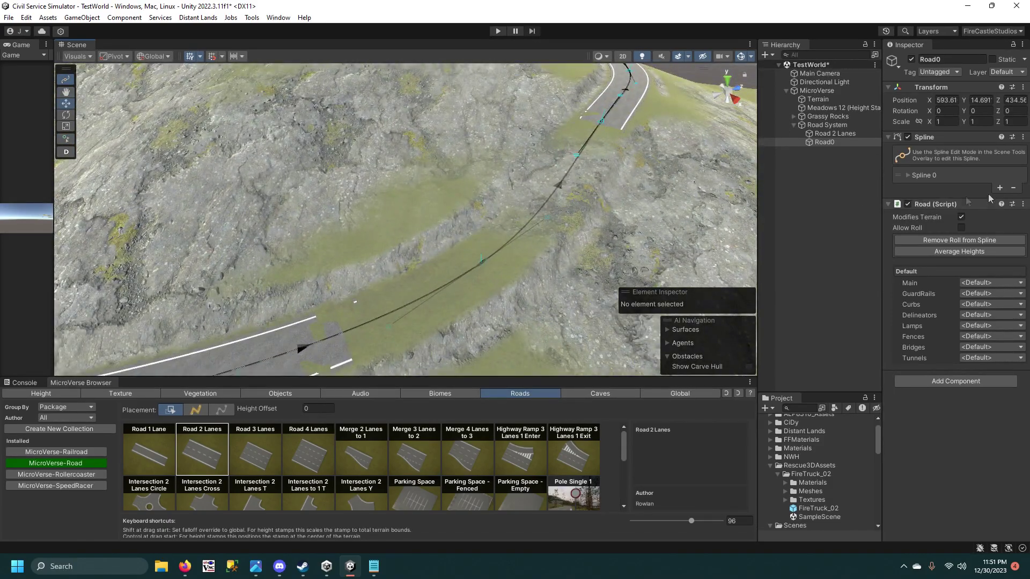
left_click(839, 125)
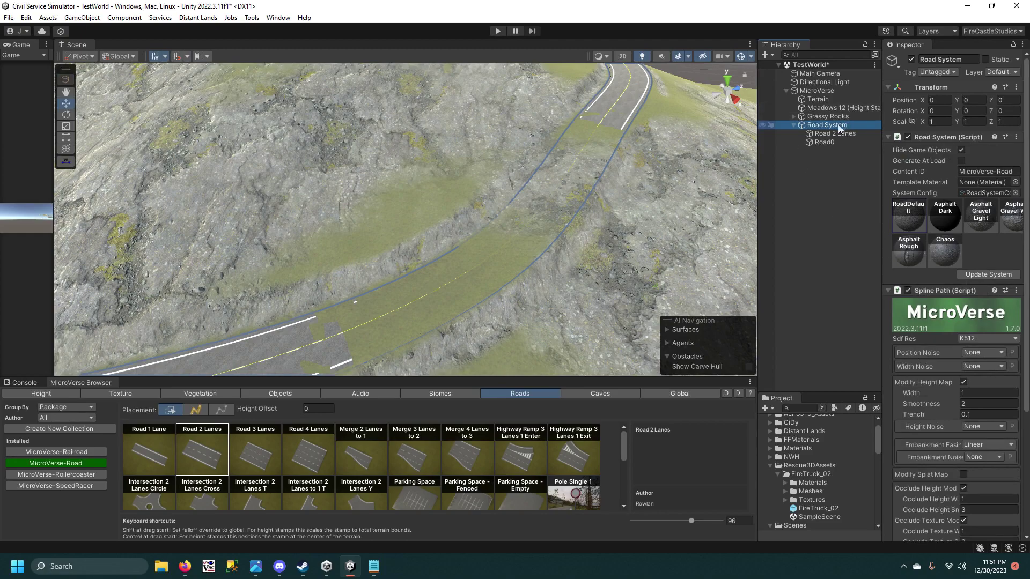
left_click(987, 415)
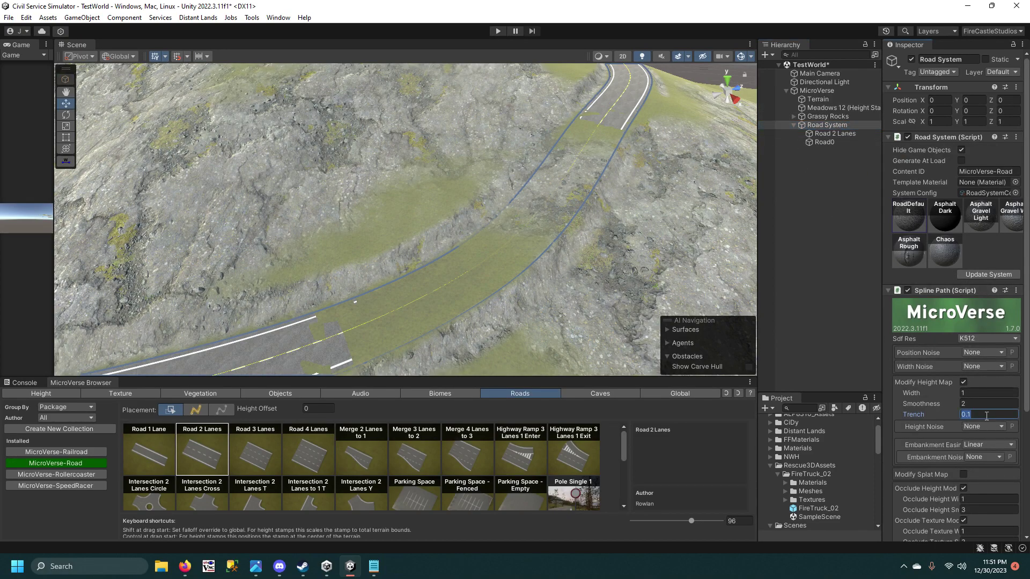
type(".3")
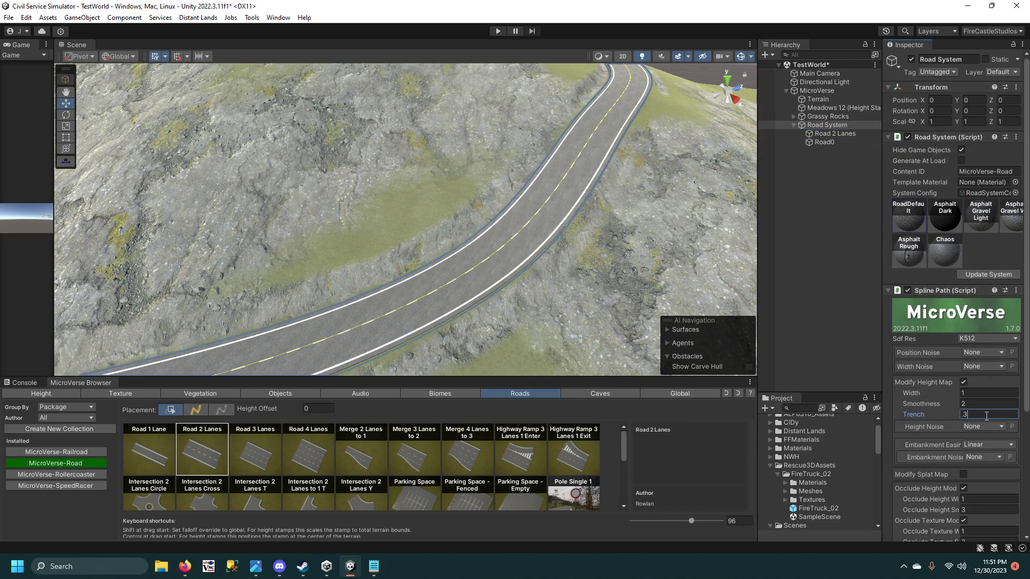
Draw a PineForest vegetation spline area on the grass between the rocky slopes, alongside the start of the road.
scroll(549, 244, "down", 3)
middle_click_drag(418, 303, 578, 225)
right_click_drag(579, 230, 389, 281)
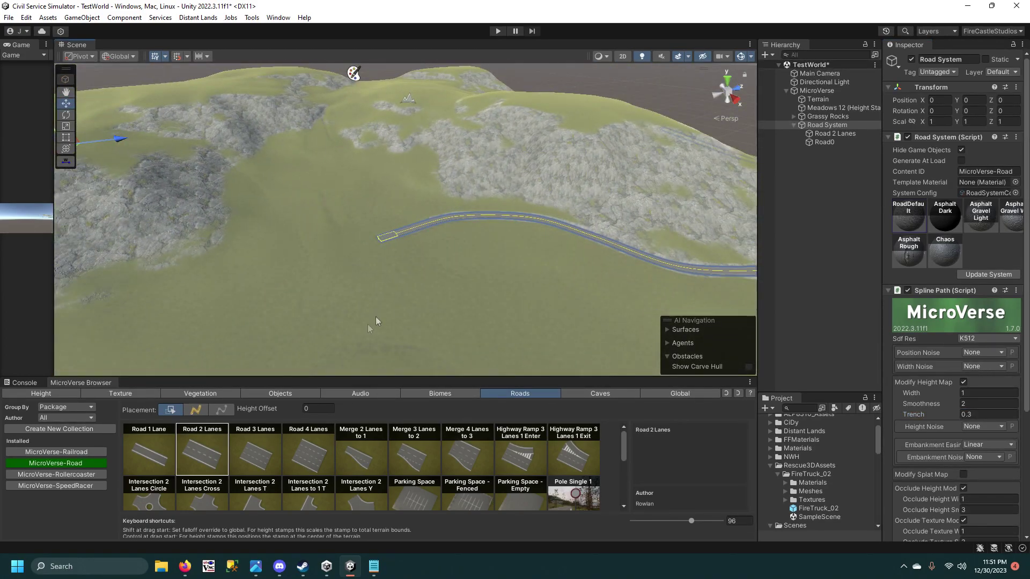
scroll(360, 345, "up", 2)
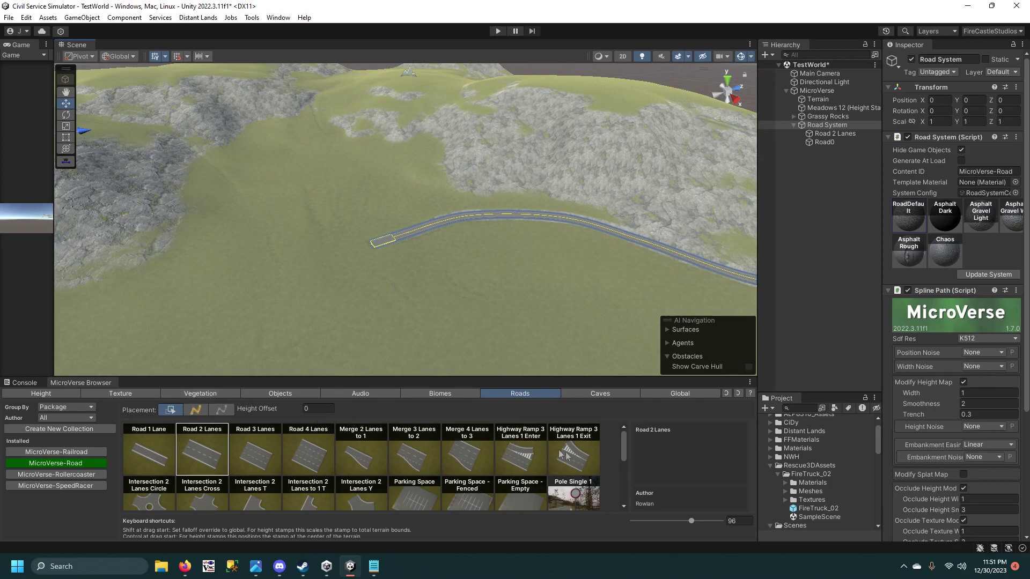
left_click(217, 395)
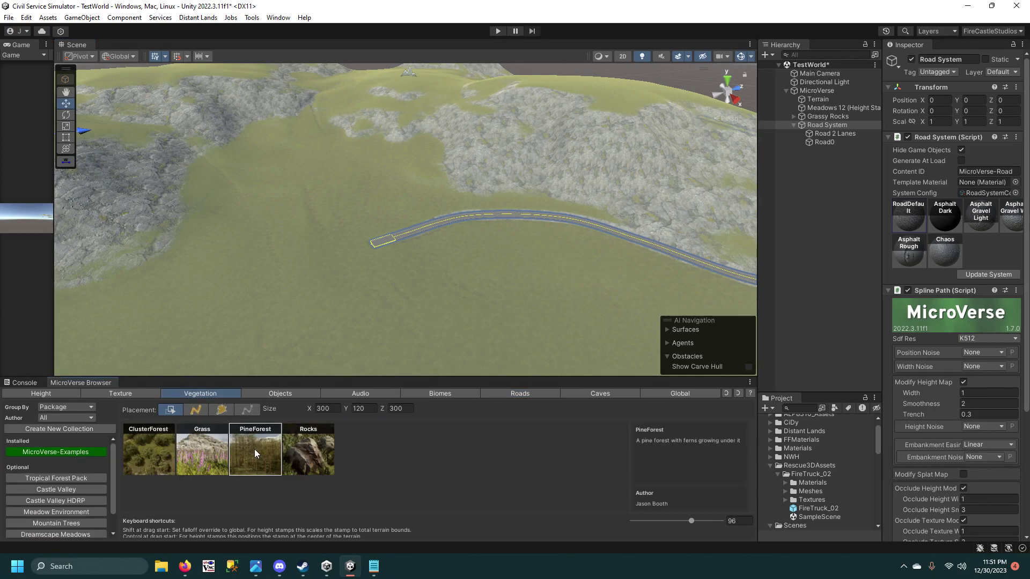
left_click(228, 412)
middle_click_drag(371, 239, 428, 338)
scroll(447, 314, "up", 3)
scroll(482, 355, "up", 2)
middle_click_drag(482, 355, 436, 281)
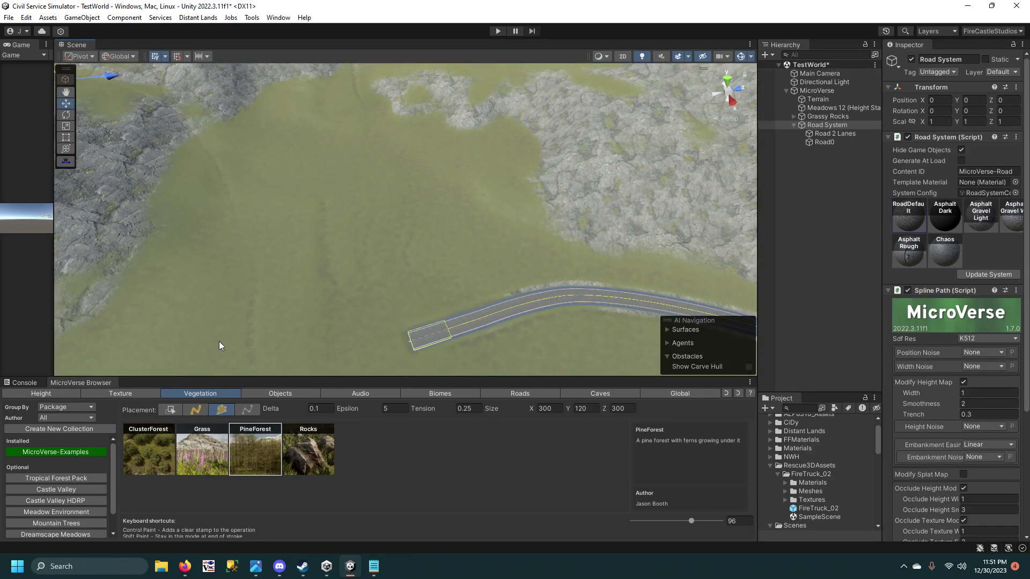
mouse_move(177, 352)
left_mouse_down()
mouse_move(552, 269)
mouse_move(497, 167)
mouse_move(362, 93)
mouse_move(243, 111)
mouse_move(168, 237)
mouse_move(146, 356)
left_mouse_up()
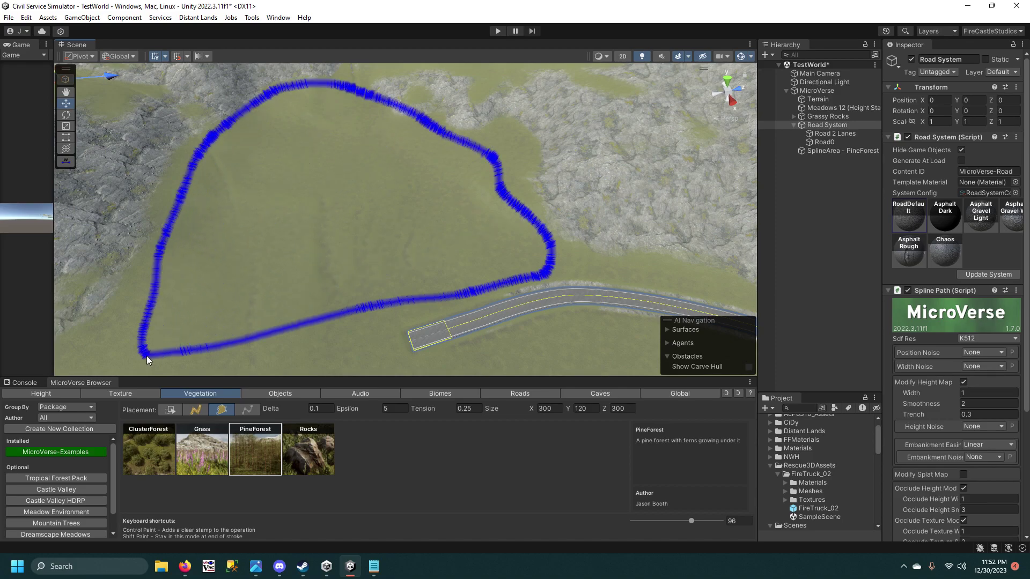
Draw a second PineForest spline area on the open grass across the road from the first forest.
middle_click_drag(436, 342, 321, 226)
scroll(354, 256, "down", 6)
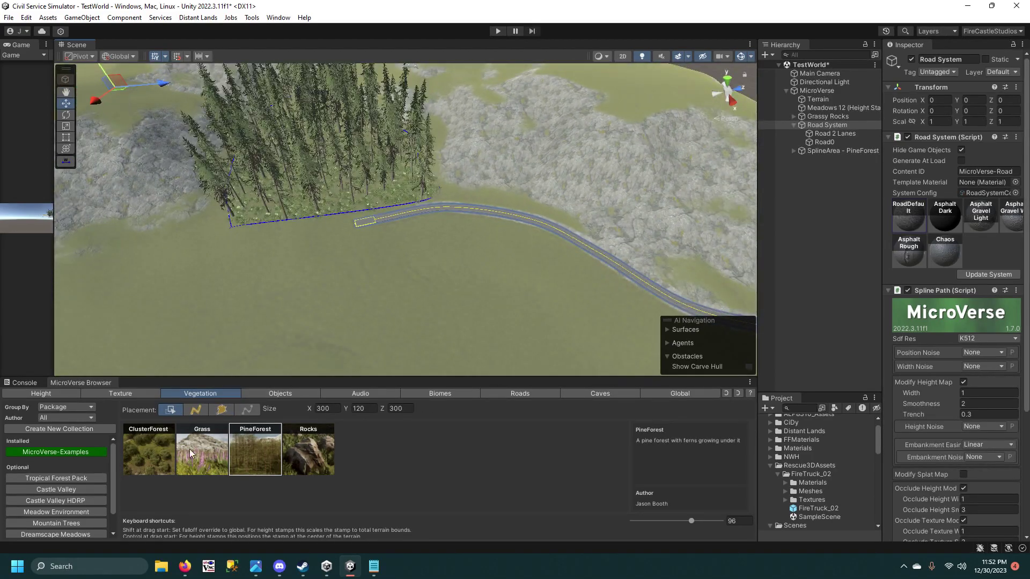
left_click(220, 412)
mouse_move(229, 283)
left_mouse_down()
mouse_move(386, 240)
mouse_move(543, 260)
mouse_move(640, 334)
mouse_move(536, 386)
mouse_move(462, 370)
left_mouse_up()
scroll(462, 354, "down", 2)
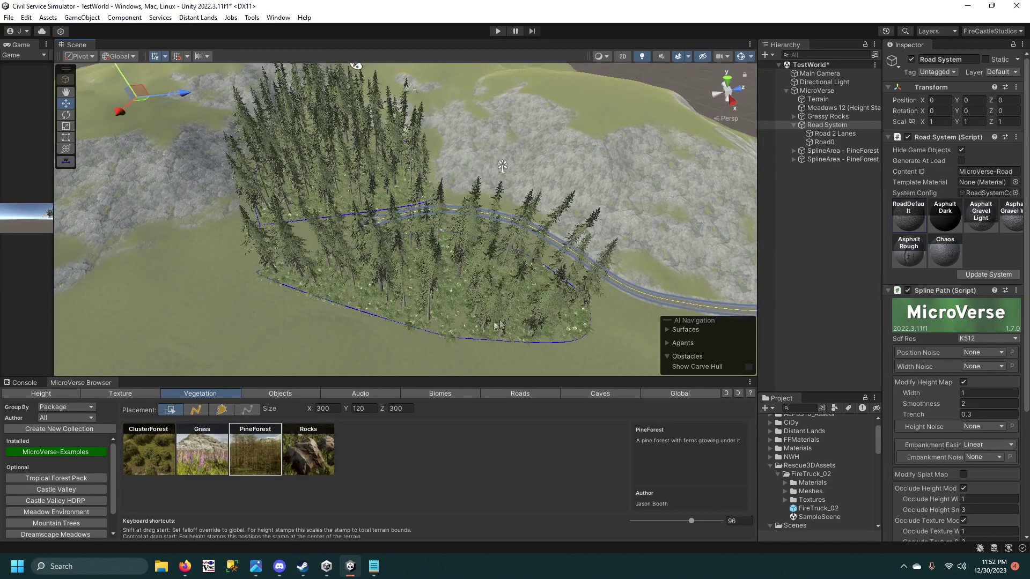
Draw a third PineForest spline area farther along the road, on the grass opposite the rocky hill.
middle_click_drag(655, 344, 413, 285)
scroll(346, 348, "down", 5)
left_click(220, 410)
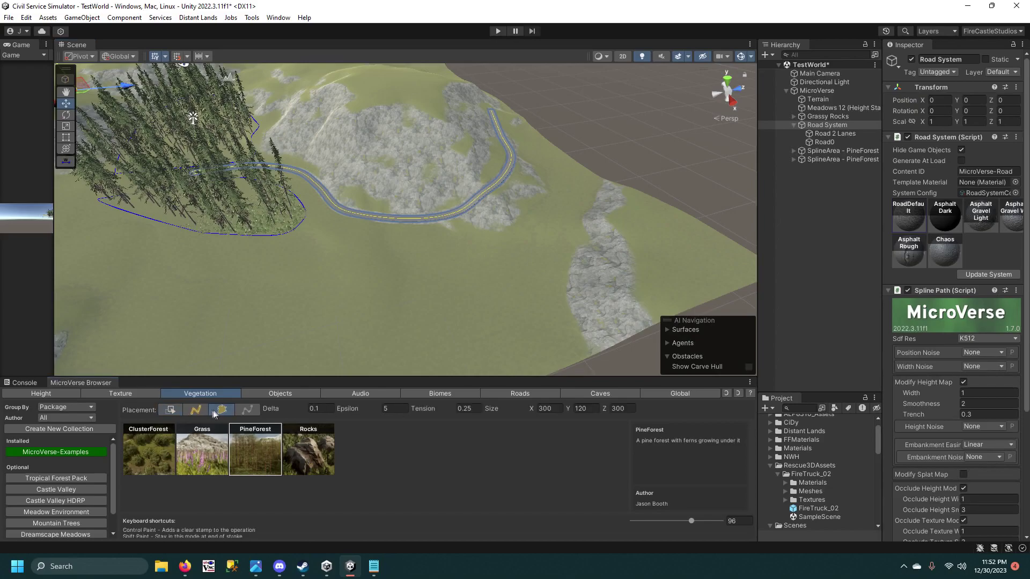
left_click_drag(302, 222, 339, 224)
mouse_move(469, 244)
left_mouse_down()
mouse_move(524, 285)
mouse_move(327, 271)
mouse_move(311, 236)
left_mouse_up()
scroll(412, 295, "up", 5)
left_click_drag(388, 352, 512, 343, "alt")
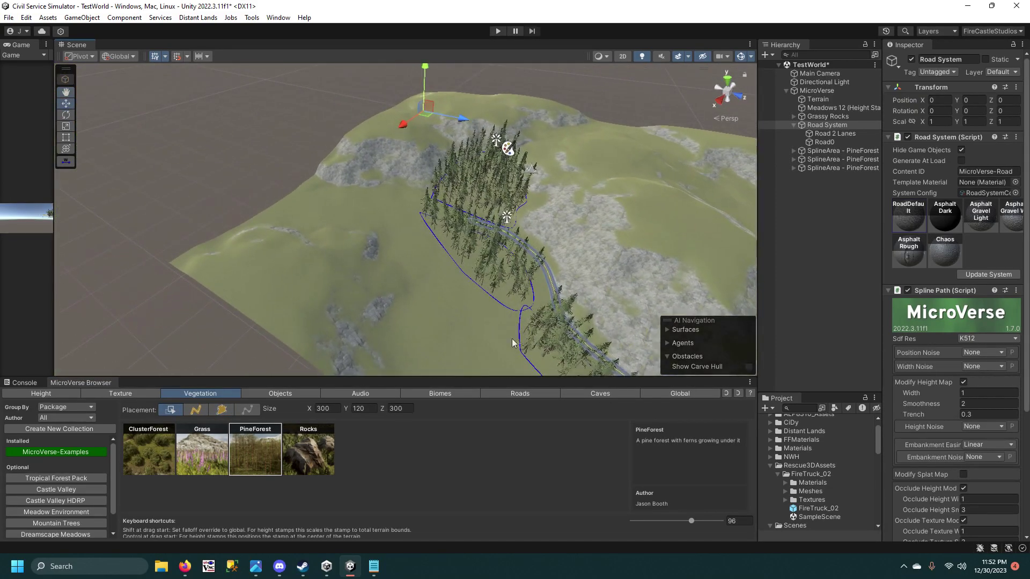
Place three Conifer Forest biome stamps on the terrain away from the road.
left_click(452, 396)
left_click_drag(140, 457, 292, 273)
middle_click_drag(291, 273, 378, 343)
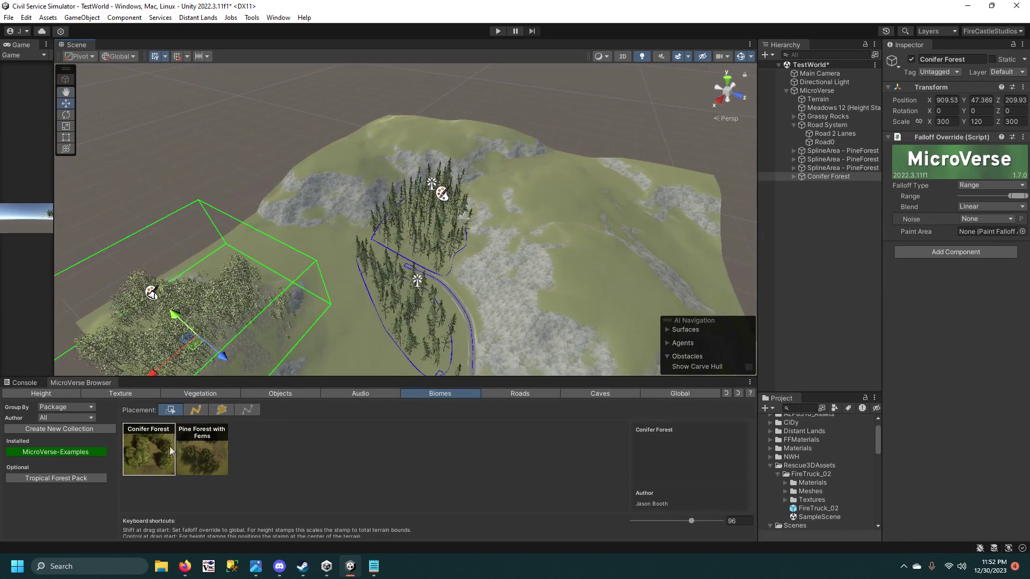
left_click_drag(168, 448, 429, 134)
Place three Pine Forest with Ferns biome stamps on the hills behind the road.
left_click_drag(190, 462, 593, 278)
key("f")
left_click_drag(208, 436, 398, 171)
middle_click_drag(284, 308, 491, 307)
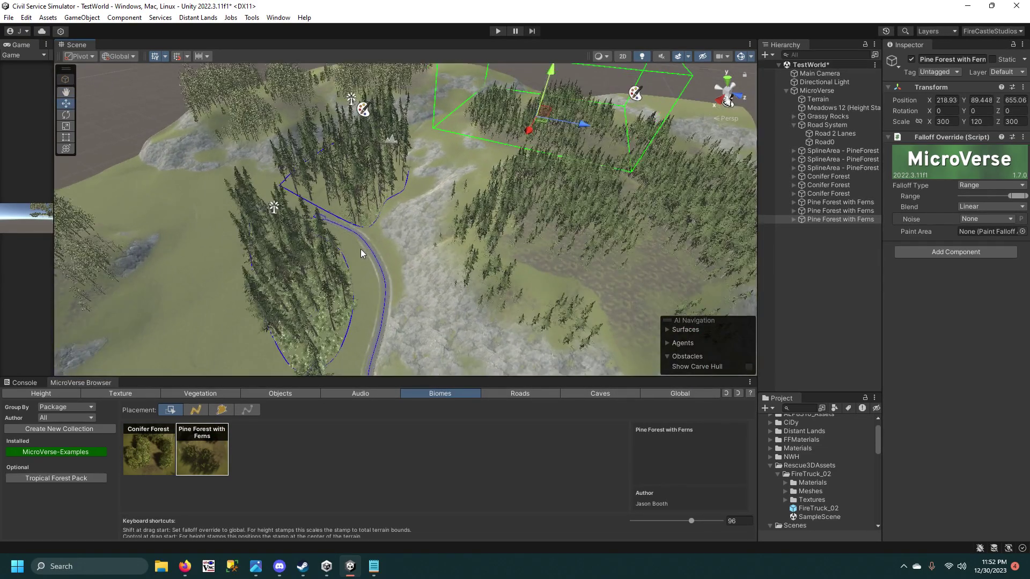
Draw a narrow Grass vegetation spline area between the Road 2 Lanes piece and the adjacent pine forest.
double_click(841, 134)
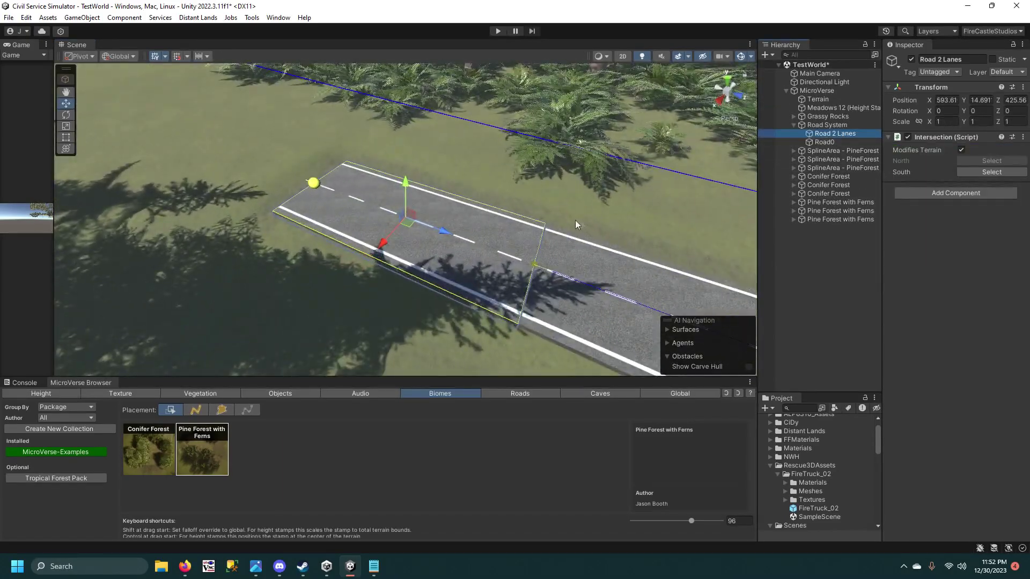
scroll(576, 218, "down", 2)
right_click_drag(584, 200, 408, 258)
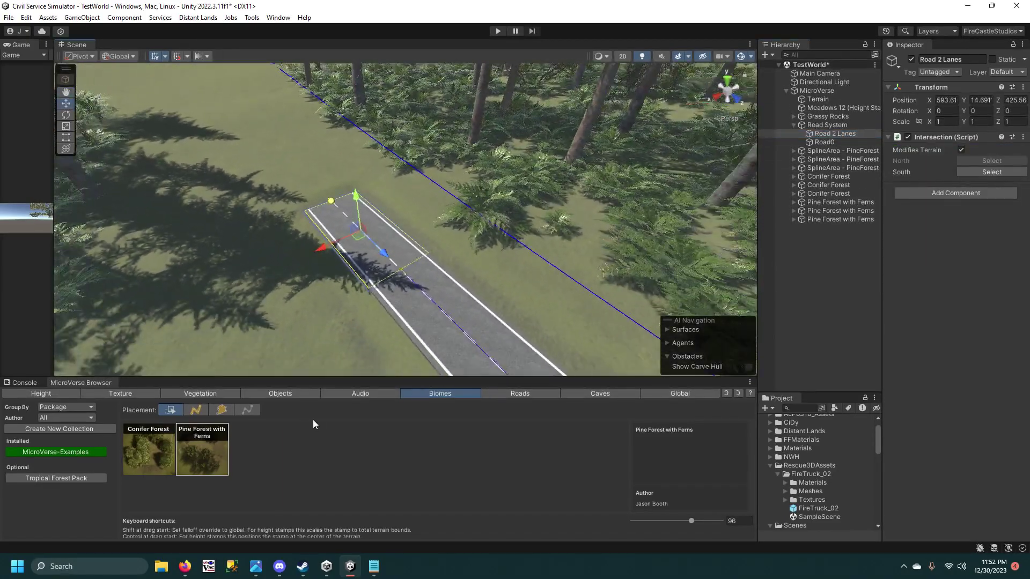
left_click(192, 393)
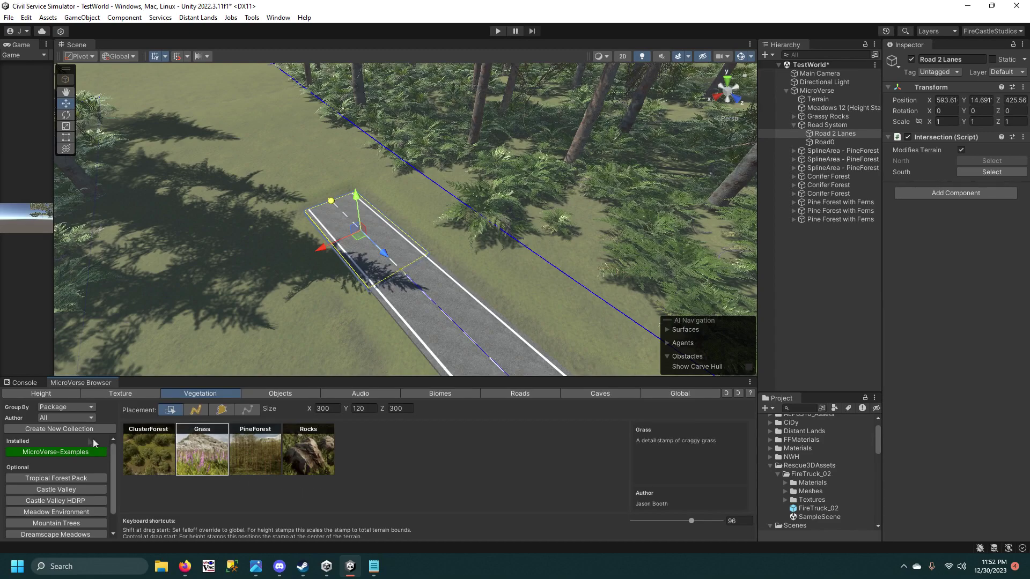
left_click(229, 409)
mouse_move(333, 170)
left_mouse_down()
mouse_move(414, 202)
mouse_move(559, 330)
mouse_move(520, 257)
mouse_move(265, 99)
mouse_move(198, 110)
left_mouse_up()
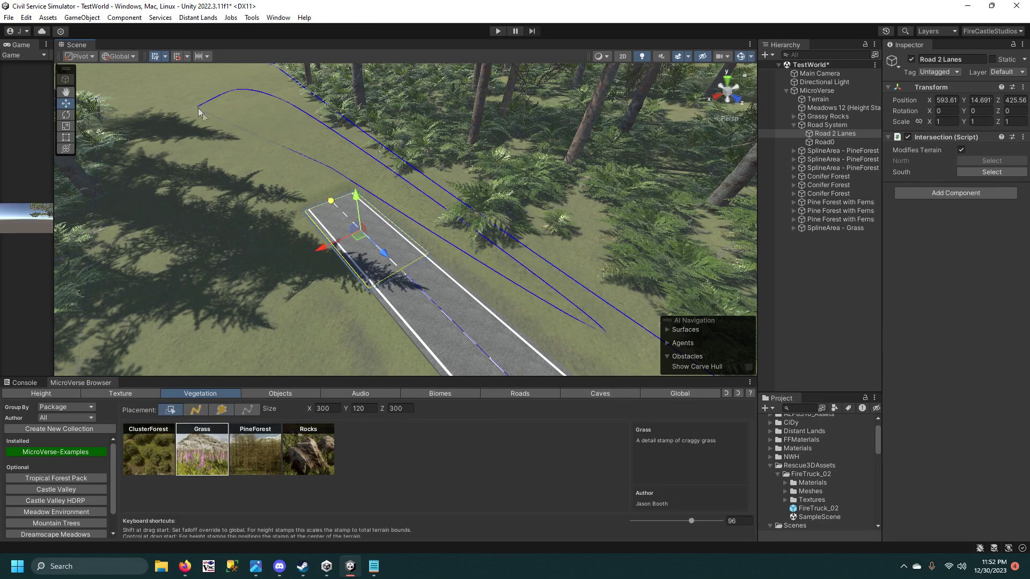
Draw a Rocks vegetation spline area on the shaded grass beside the Road 2 Lanes piece, opposite the Grass area.
left_click_drag(206, 152, 152, 331)
left_click(219, 411)
mouse_move(163, 149)
left_mouse_down()
mouse_move(281, 331)
mouse_move(172, 146)
left_mouse_up()
middle_click_drag(385, 353, 315, 285)
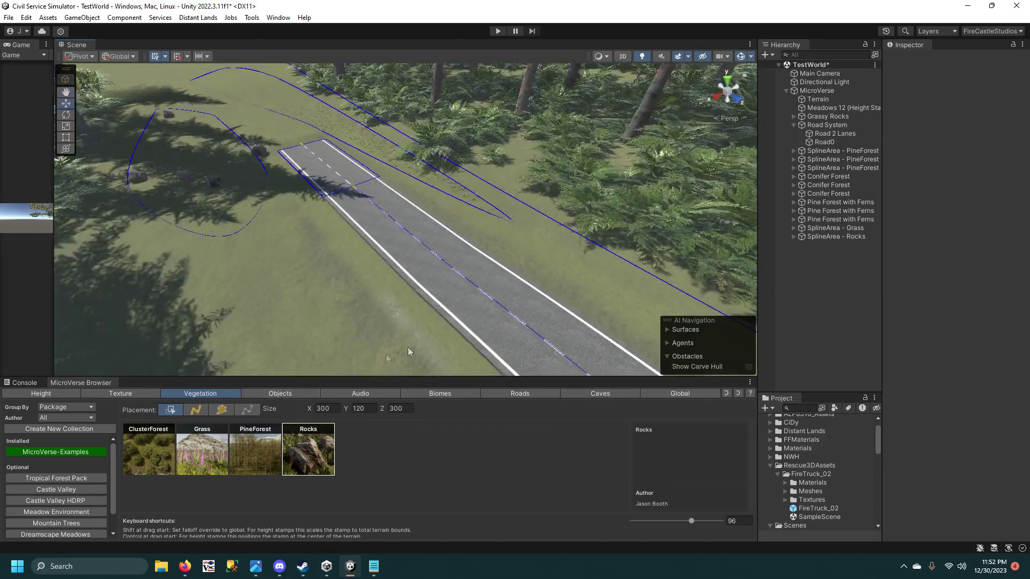
Draw a ClusterForest vegetation spline area on the open grass behind the roadside pine forests.
scroll(477, 287, "down", 5)
scroll(483, 284, "down", 4)
right_click_drag(490, 284, 413, 295)
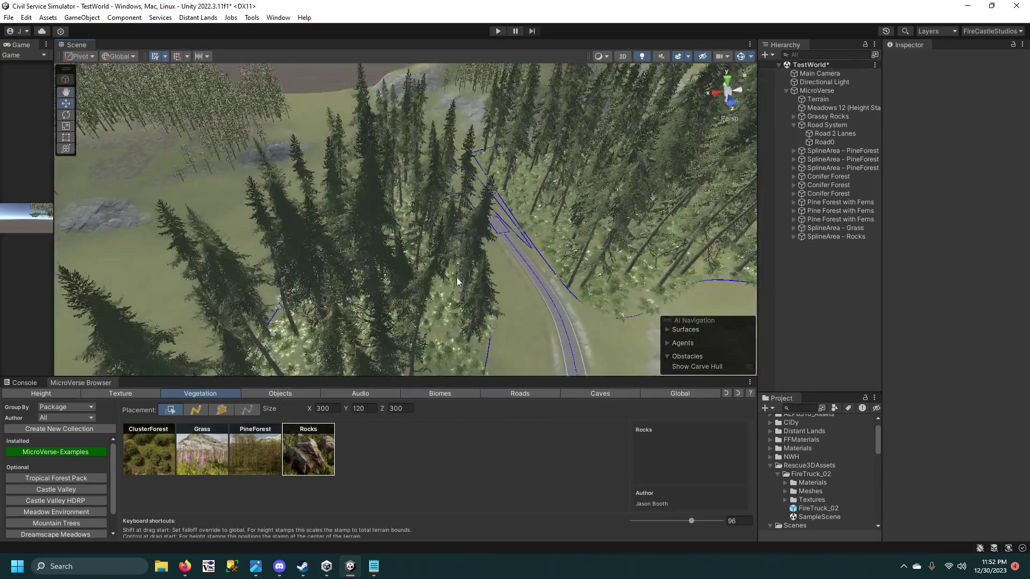
scroll(413, 295, "down", 4)
left_click_drag(164, 456, 417, 301)
right_click_drag(418, 301, 404, 285)
scroll(404, 285, "down", 3)
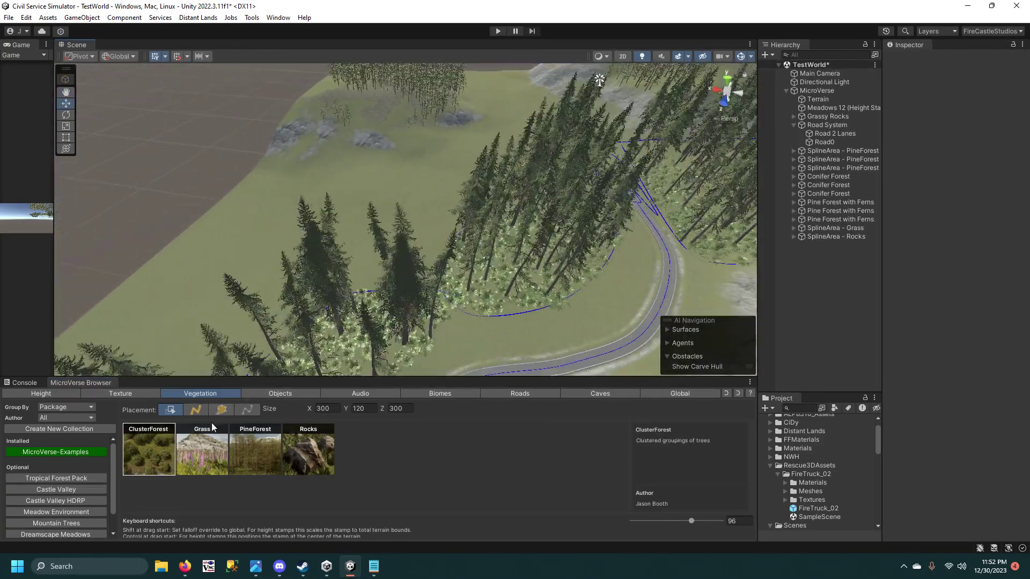
left_click(220, 410)
mouse_move(355, 182)
left_mouse_down()
mouse_move(243, 214)
mouse_move(432, 227)
left_mouse_up()
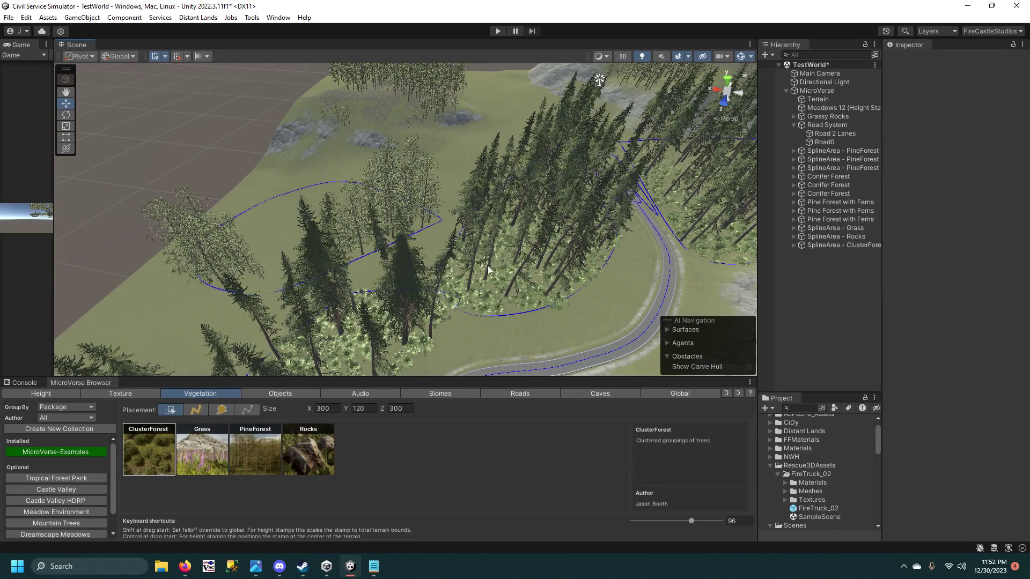
Look over the whole planted terrain and the Create New Collection settings, and close them without creating a collection.
mouse_move(432, 227)
right_mouse_down()
mouse_move(550, 258)
mouse_move(406, 214)
mouse_move(489, 187)
mouse_move(384, 255)
right_mouse_up()
scroll(330, 263, "down", 4)
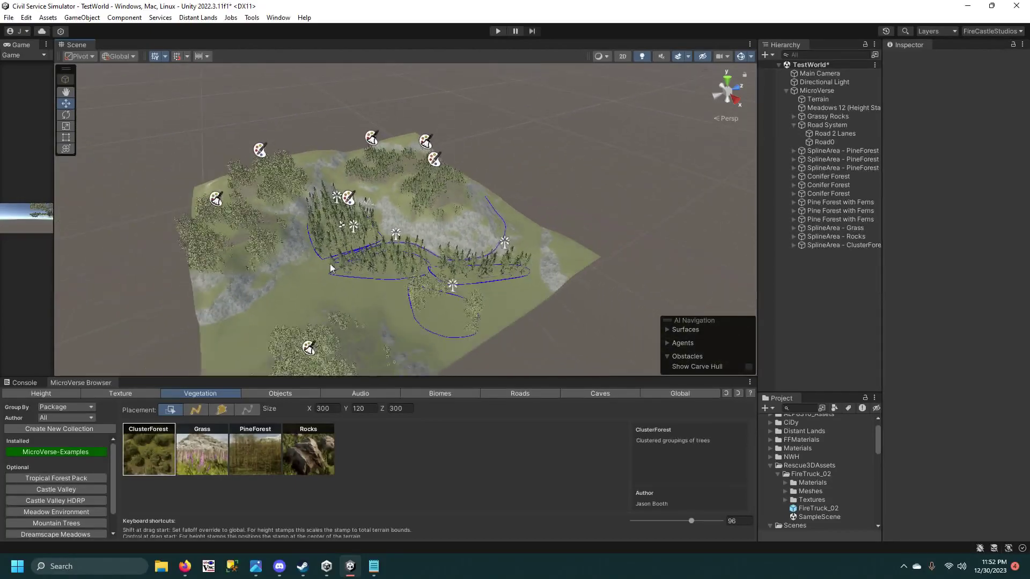
middle_click_drag(330, 263, 442, 259)
scroll(438, 294, "up", 3)
scroll(438, 294, "up", 1)
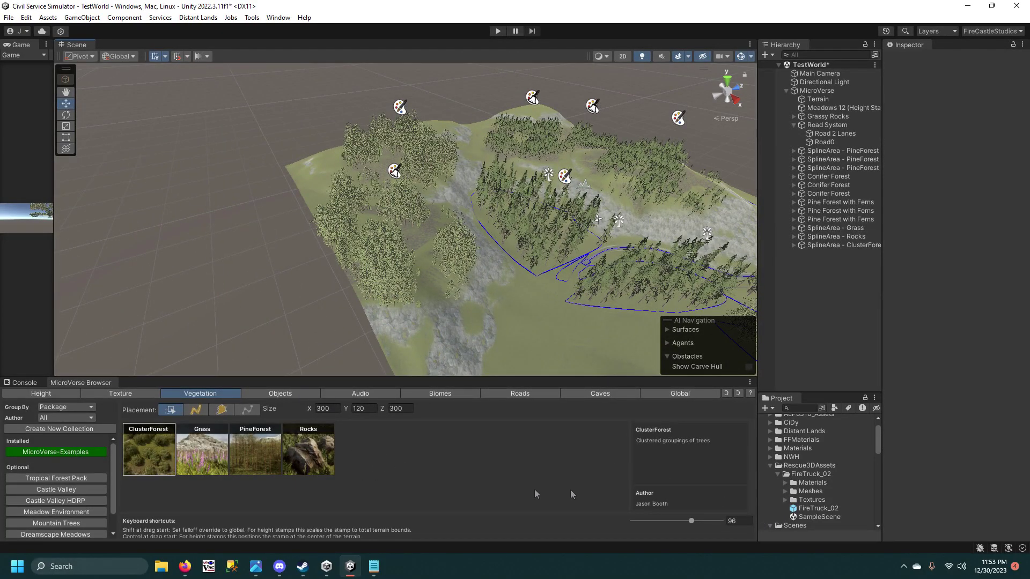
left_click(71, 429)
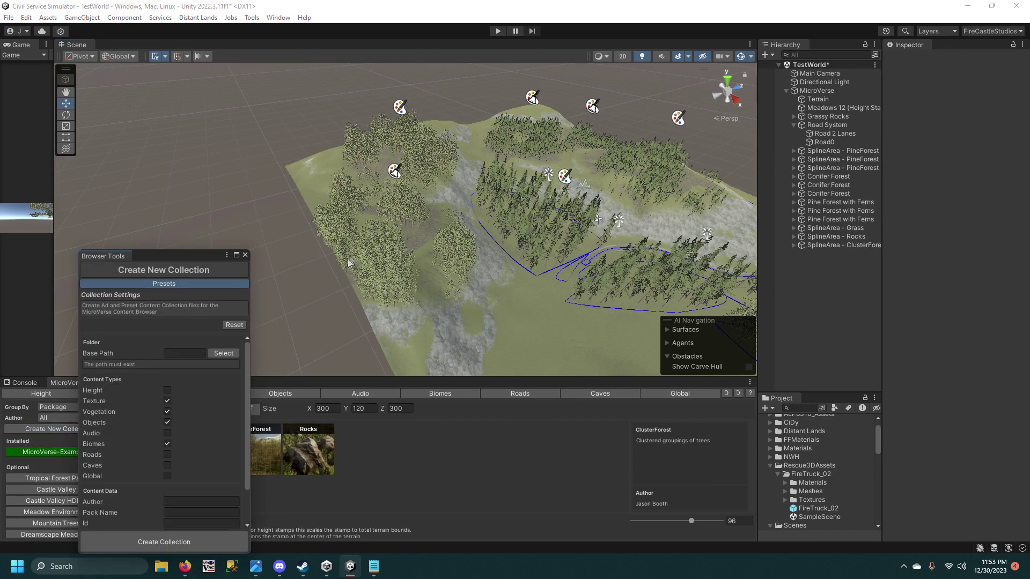
left_click(244, 256)
Place the FireTruck_02 prefab on the road near the Road 2 Lanes piece.
right_click_drag(479, 241, 660, 239)
middle_click_drag(598, 184, 526, 265)
scroll(434, 301, "up", 8)
scroll(505, 182, "up", 5)
scroll(411, 313, "up", 3)
middle_click_drag(411, 313, 512, 306)
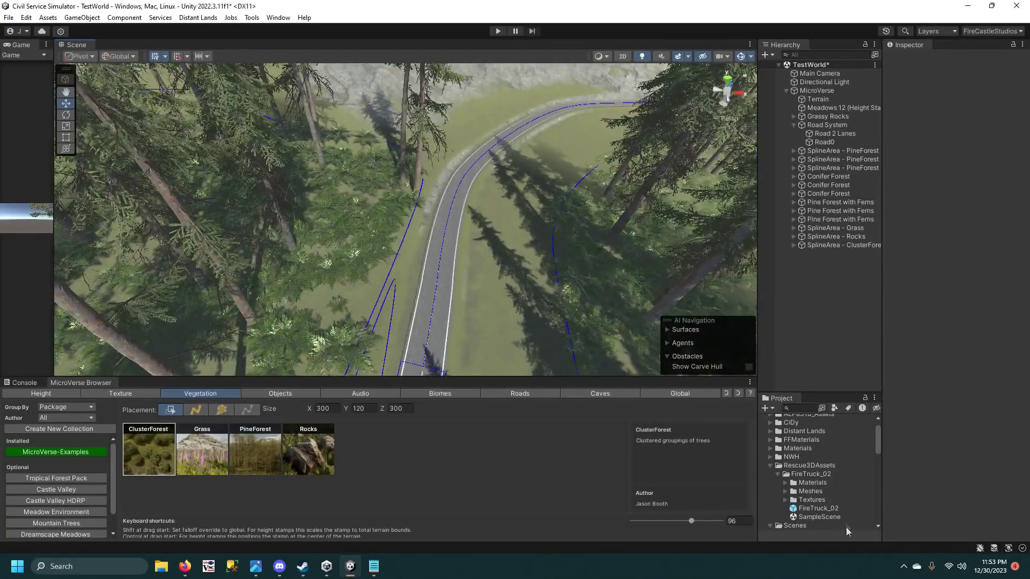
left_click_drag(830, 509, 429, 360)
scroll(472, 344, "up", 3)
middle_click_drag(472, 344, 530, 211)
scroll(455, 197, "up", 3)
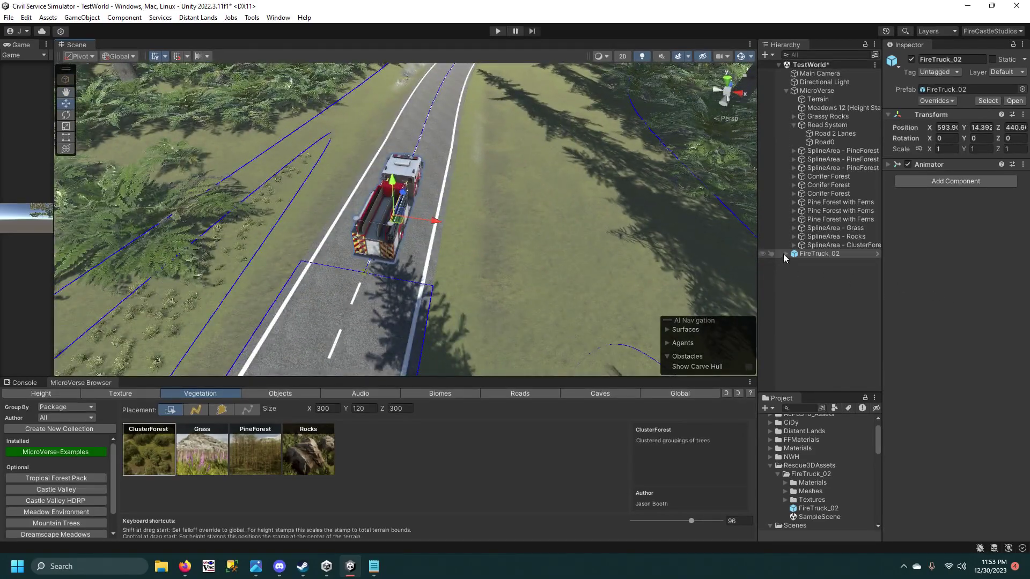
Reveal FireTruck_02's child objects and add a Vehicle Setup Wizard component to the truck.
left_click(785, 253)
left_click(955, 181)
type("wizar")
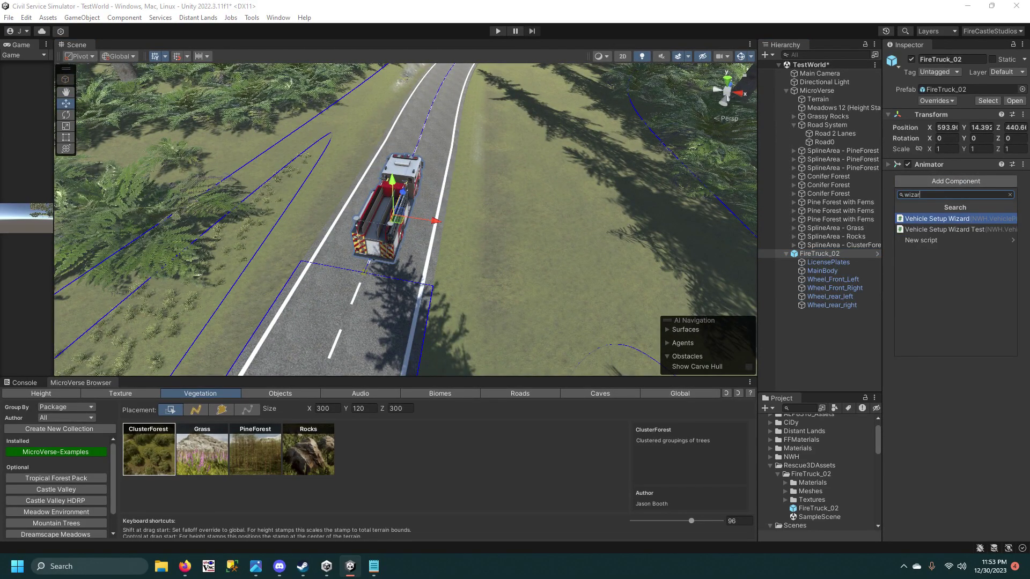
left_click(960, 220)
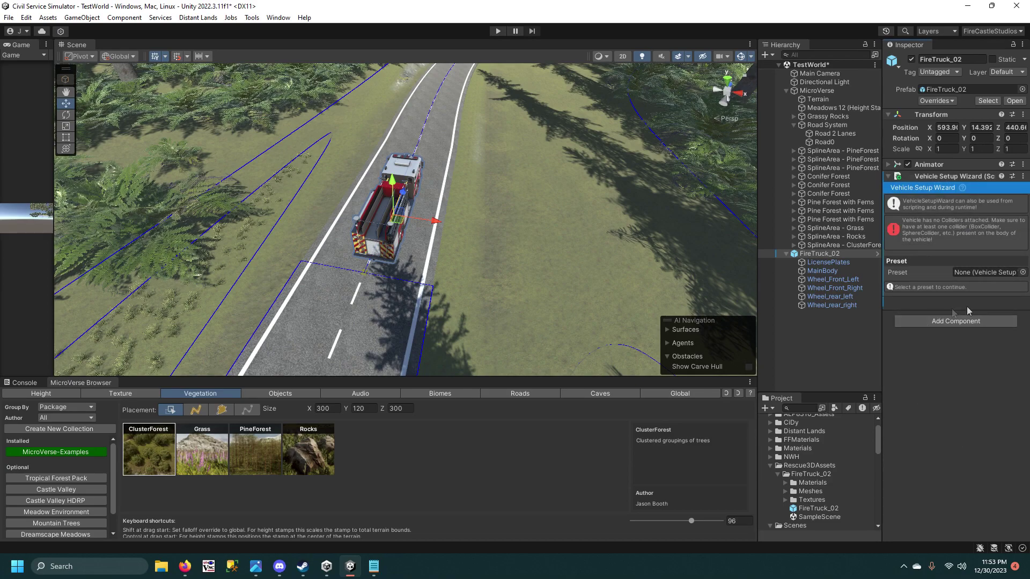
Compare the available vehicle presets and assign SemiTruckPreset to the fire truck's Vehicle Setup Wizard.
left_click(1022, 272)
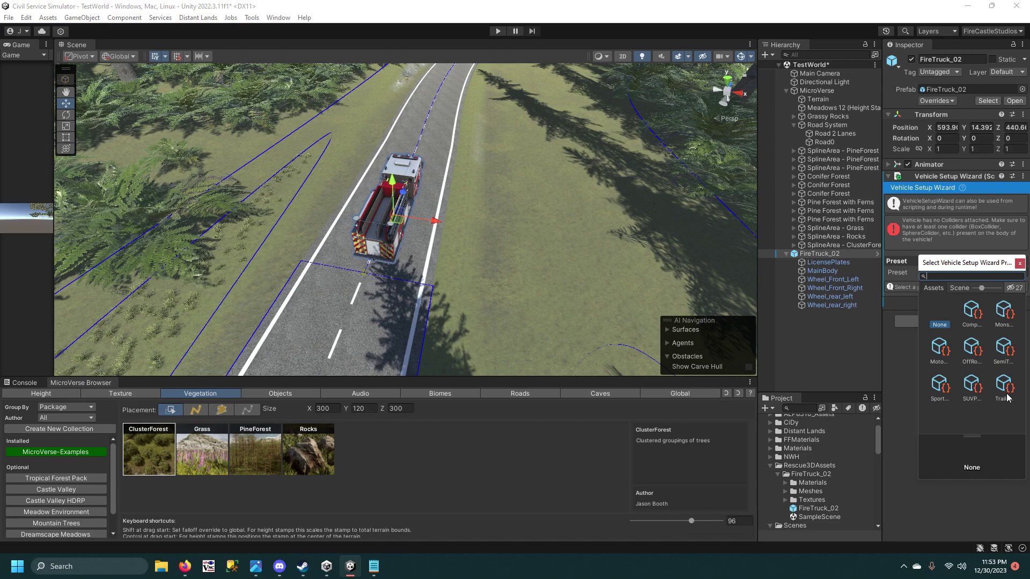
left_click(1008, 354)
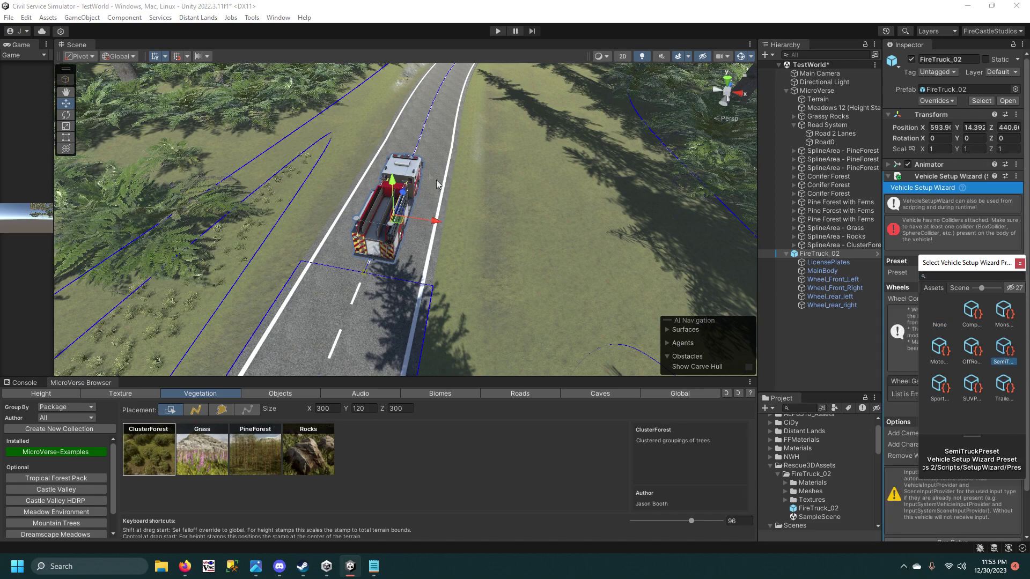
left_click(1006, 317)
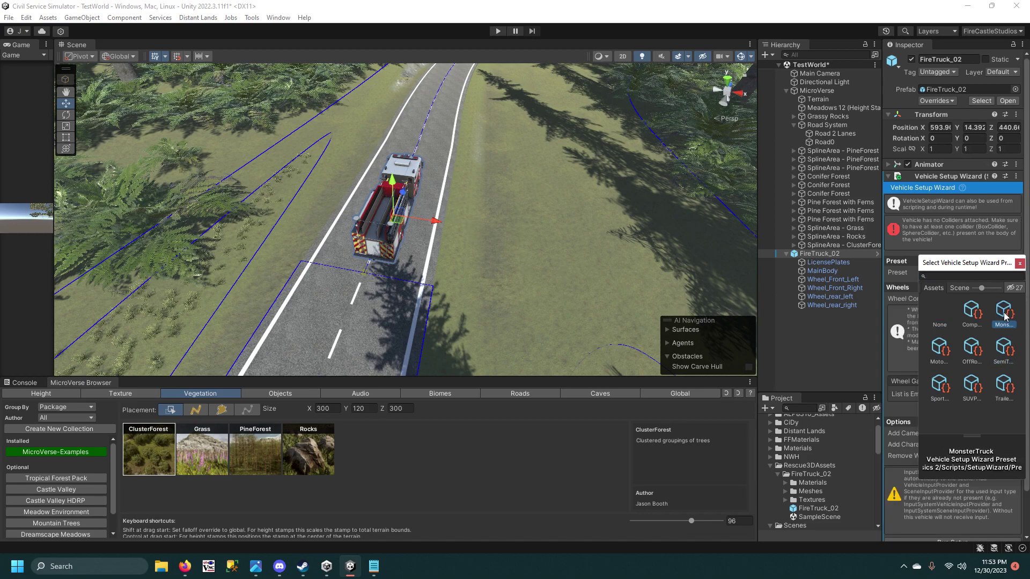
left_click(969, 354)
left_click(942, 353)
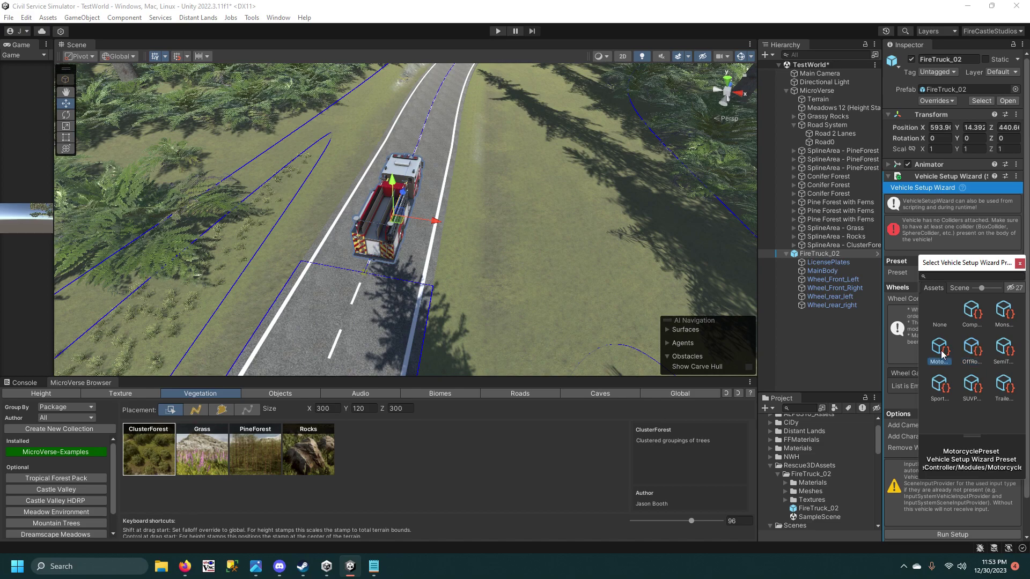
left_click(970, 316)
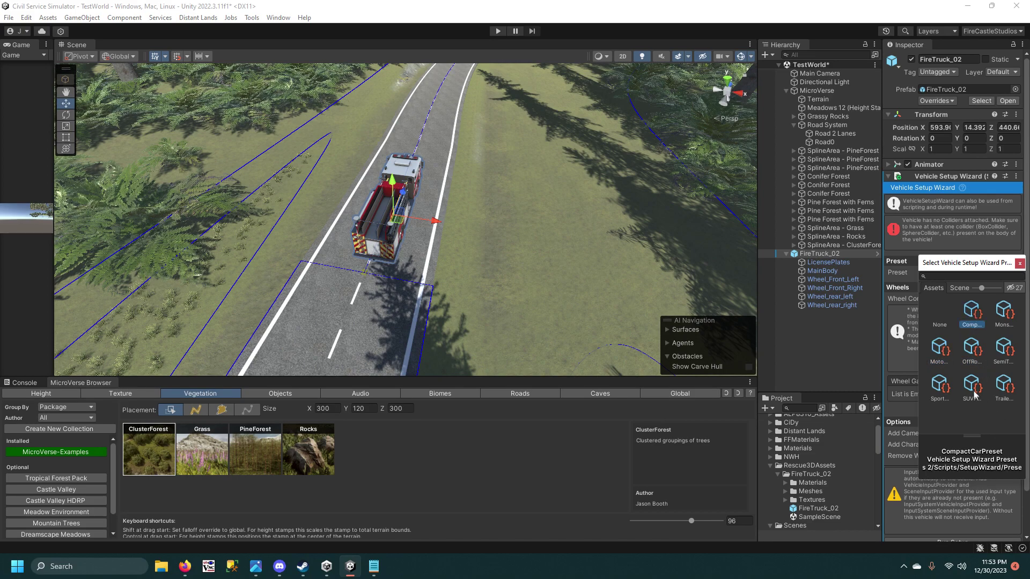
left_click(1000, 355)
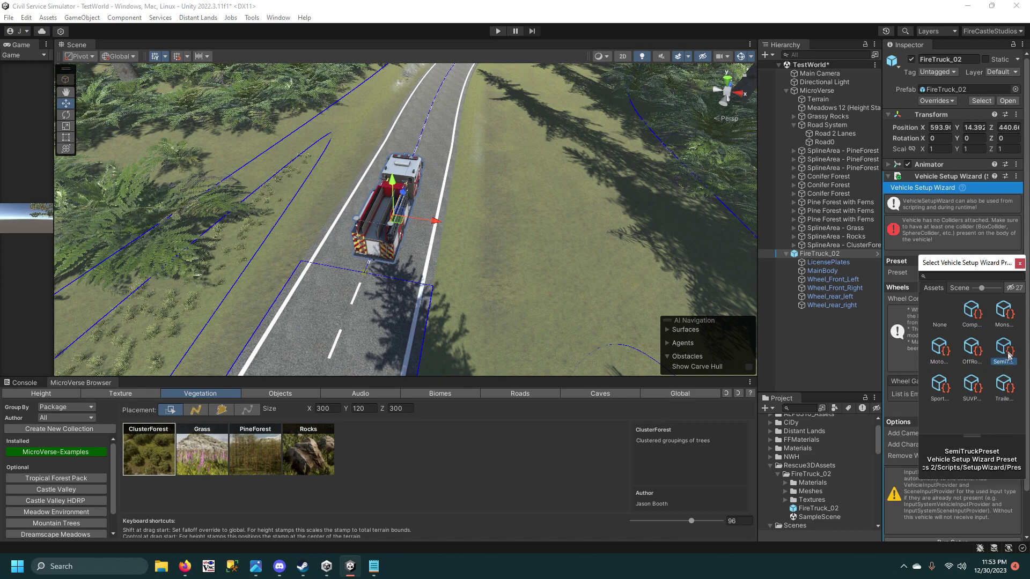
double_click(1001, 365)
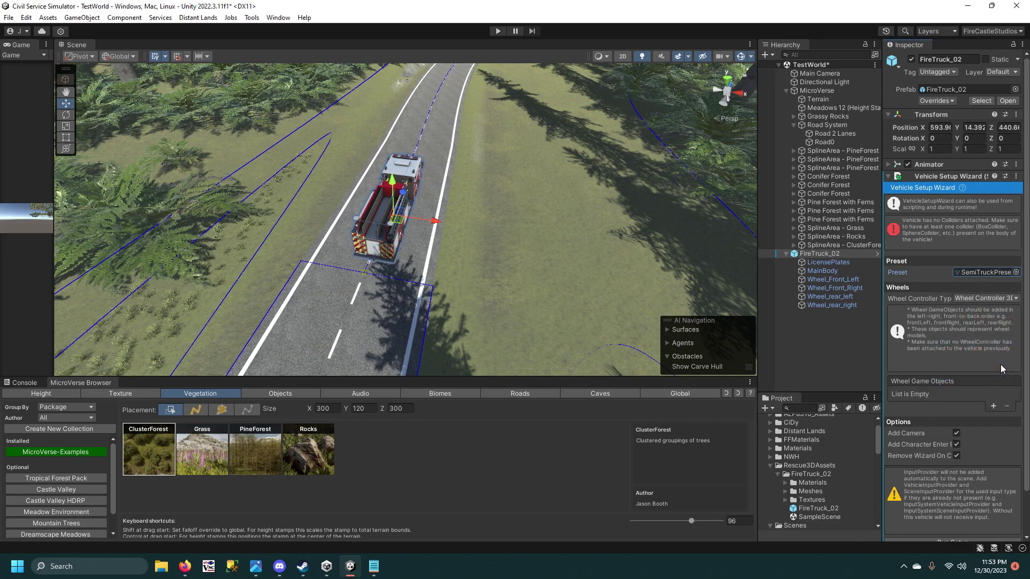
Add four Wheel Game Objects entries and assign Wheel_Front_Left, Wheel_Front_Right, Wheel_rear_left and Wheel_rear_right in that order.
scroll(940, 369, "down", 2)
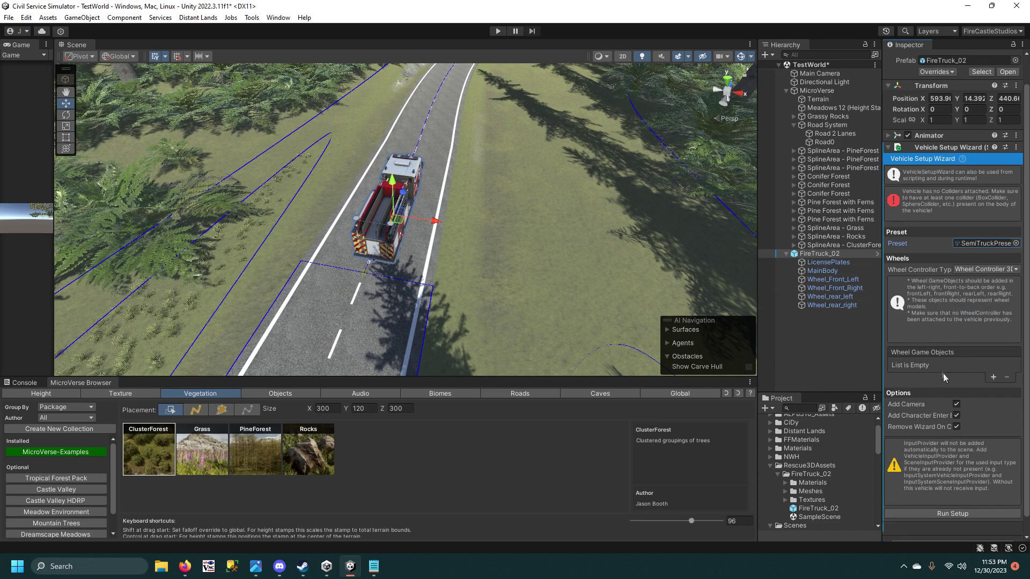
left_click(993, 377)
left_click(993, 388)
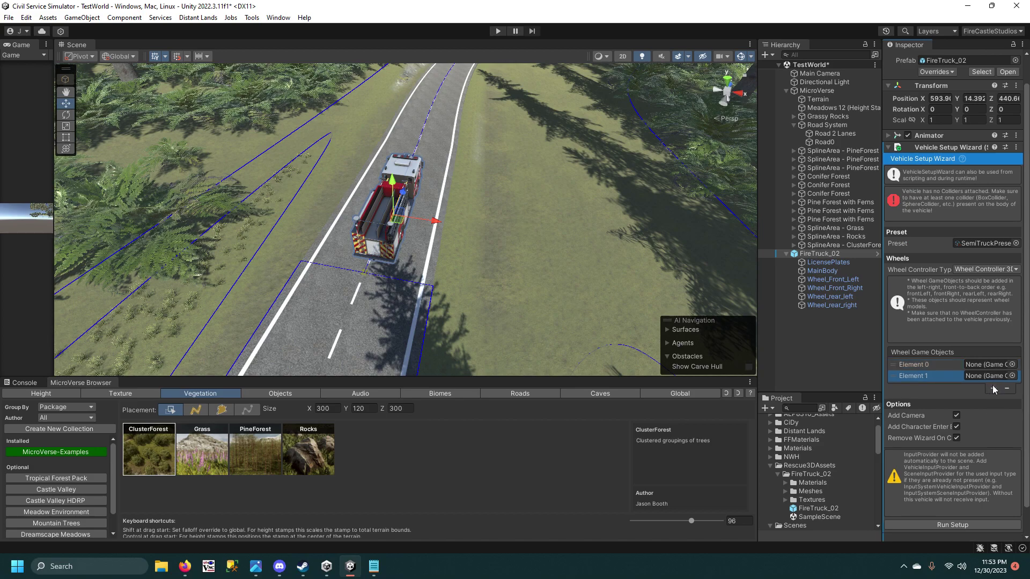
left_click(993, 400)
left_click(993, 400)
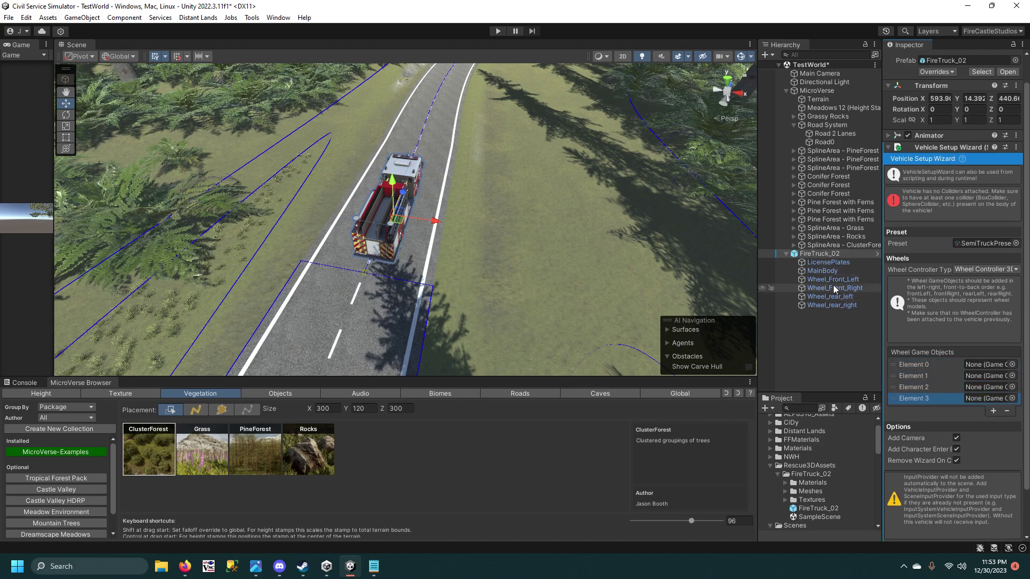
left_click_drag(833, 280, 992, 365)
left_click_drag(831, 297, 990, 387)
left_click_drag(820, 310, 1013, 401)
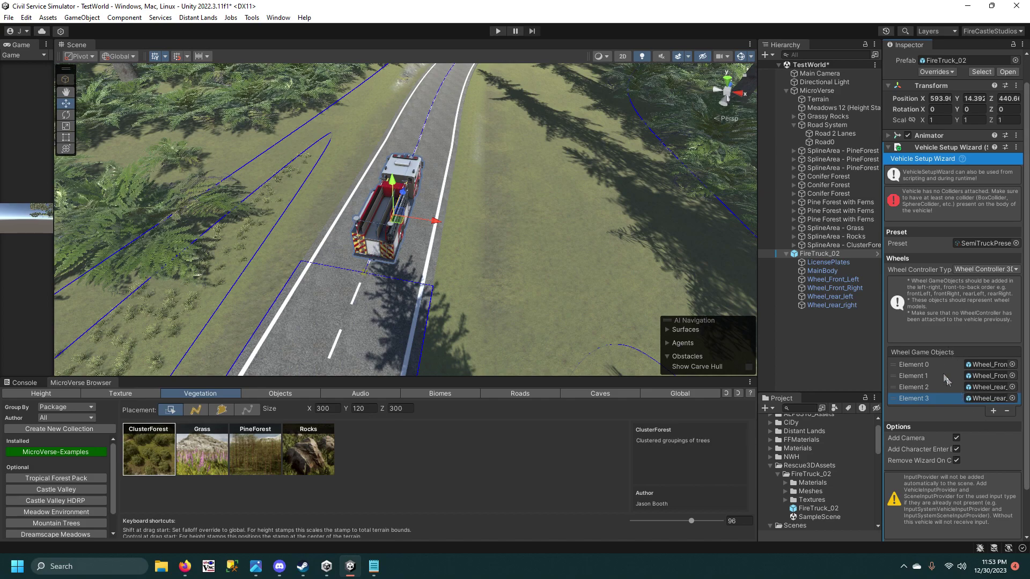
Add a Box Collider component to FireTruck_02.
scroll(974, 390, "down", 3)
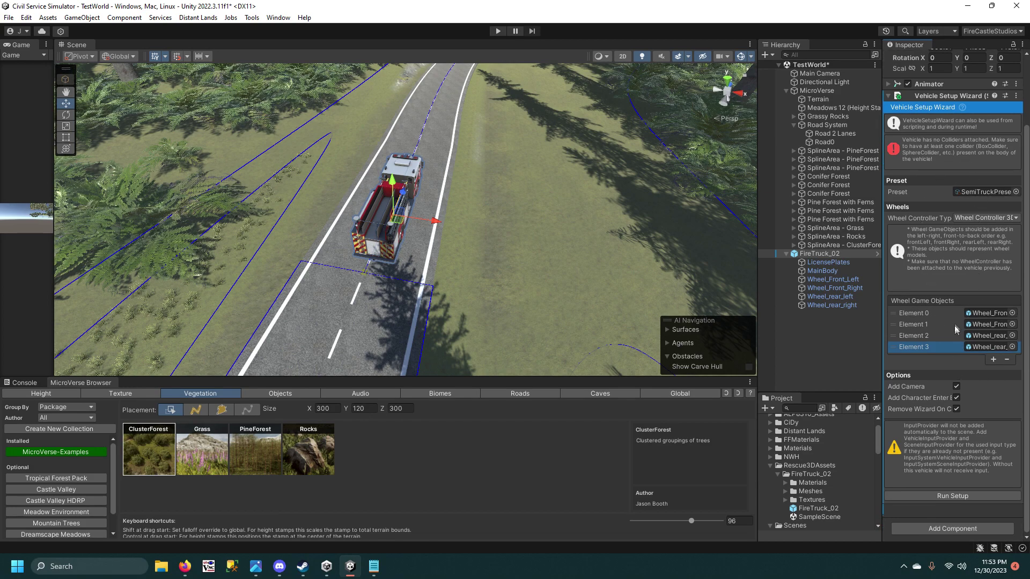
left_click(961, 529)
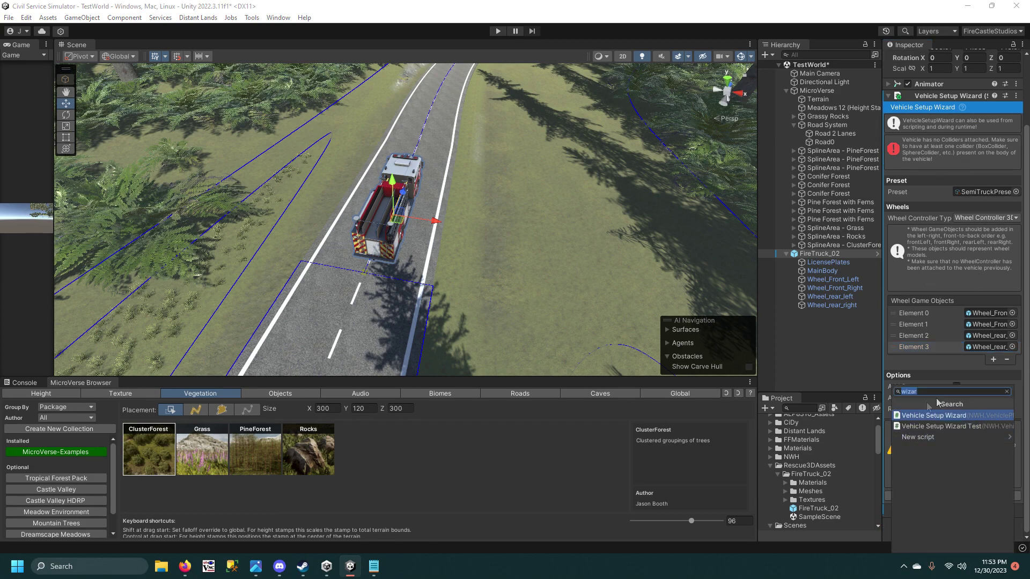
type("box")
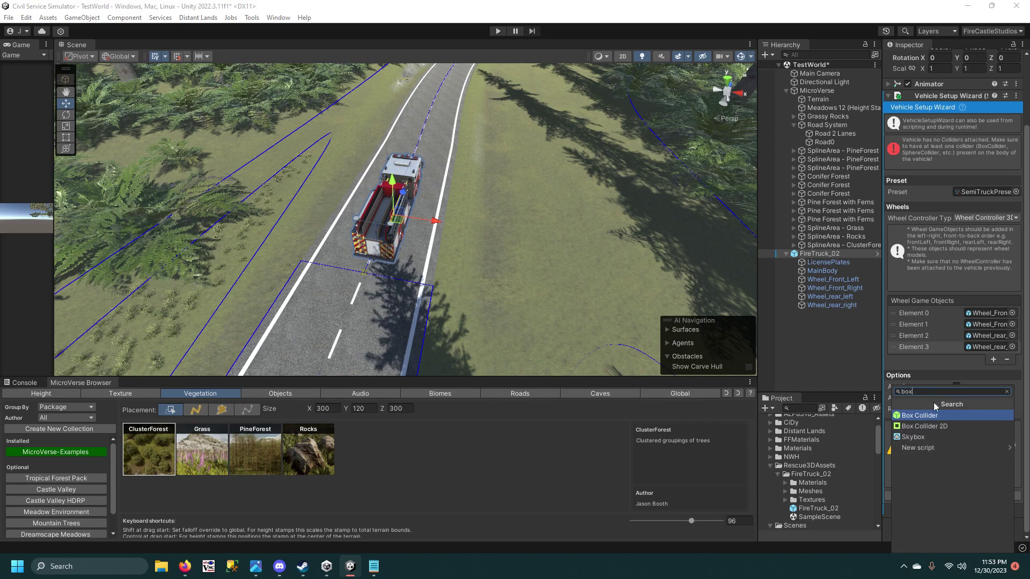
left_click(945, 416)
Inspect the collider box against the fire truck's body in collider editing mode and set its center Y to 2.
scroll(529, 211, "up", 8)
scroll(939, 459, "down", 3)
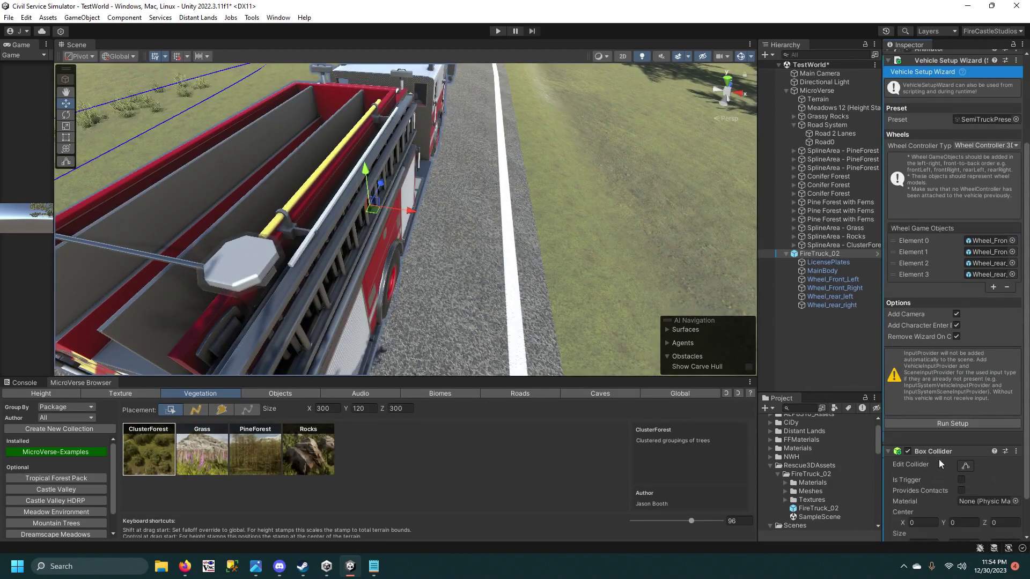
scroll(938, 459, "down", 1)
left_click(964, 437)
scroll(649, 316, "up", 3)
right_click_drag(649, 316, 497, 279)
middle_click_drag(498, 278, 479, 302)
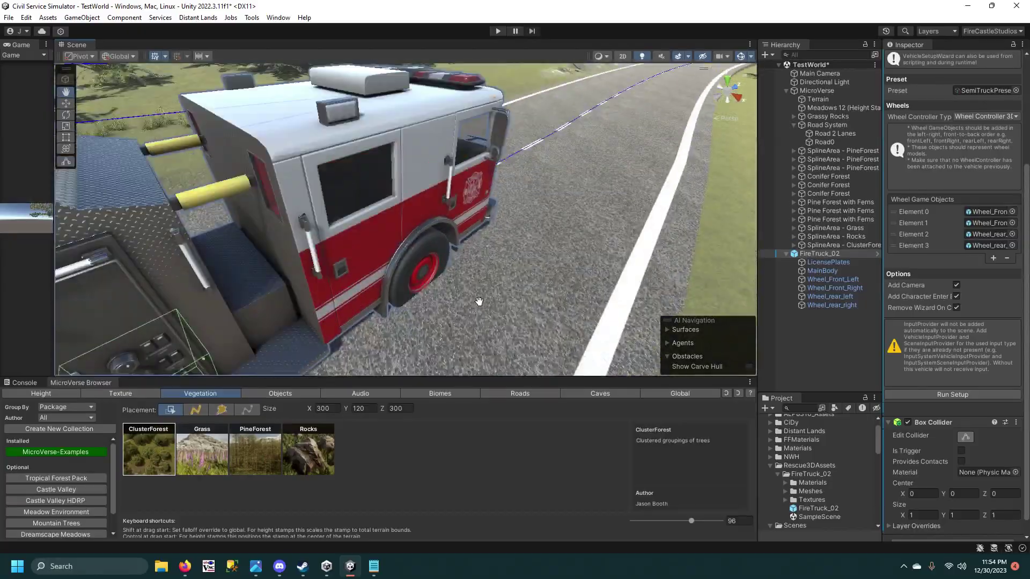
right_click_drag(479, 302, 350, 290)
middle_click_drag(350, 290, 360, 265)
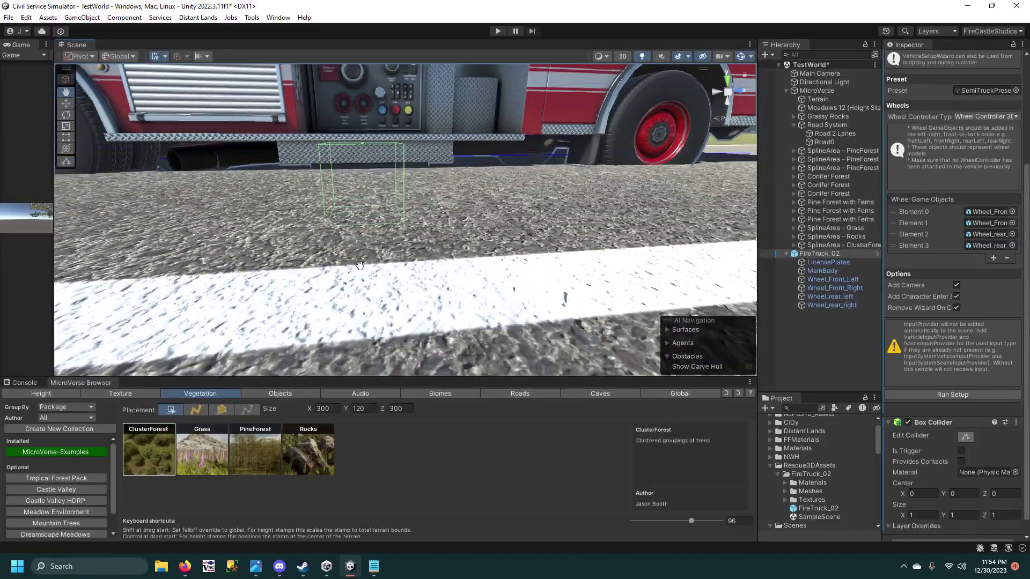
scroll(360, 266, "down", 4)
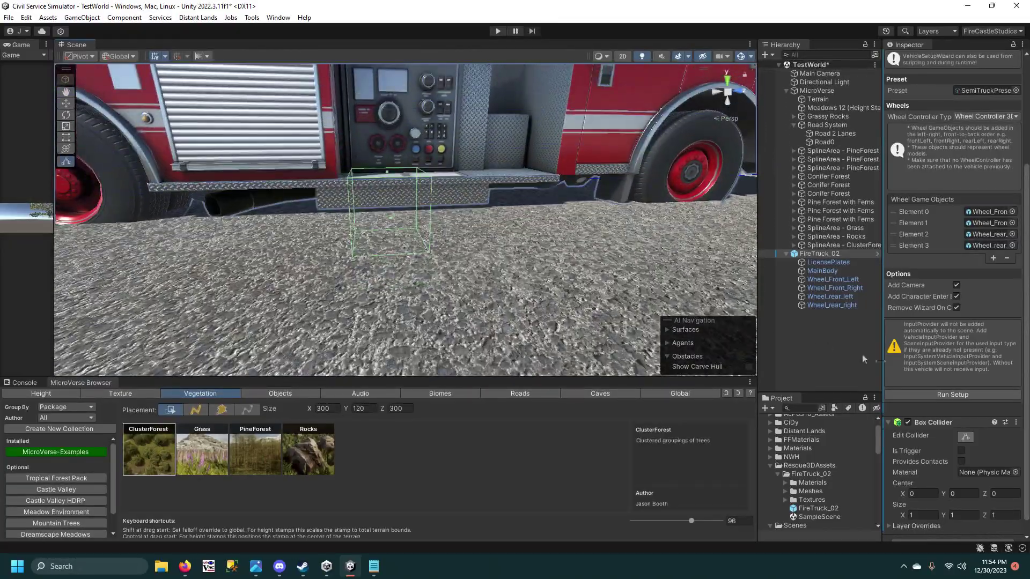
scroll(966, 465, "down", 1)
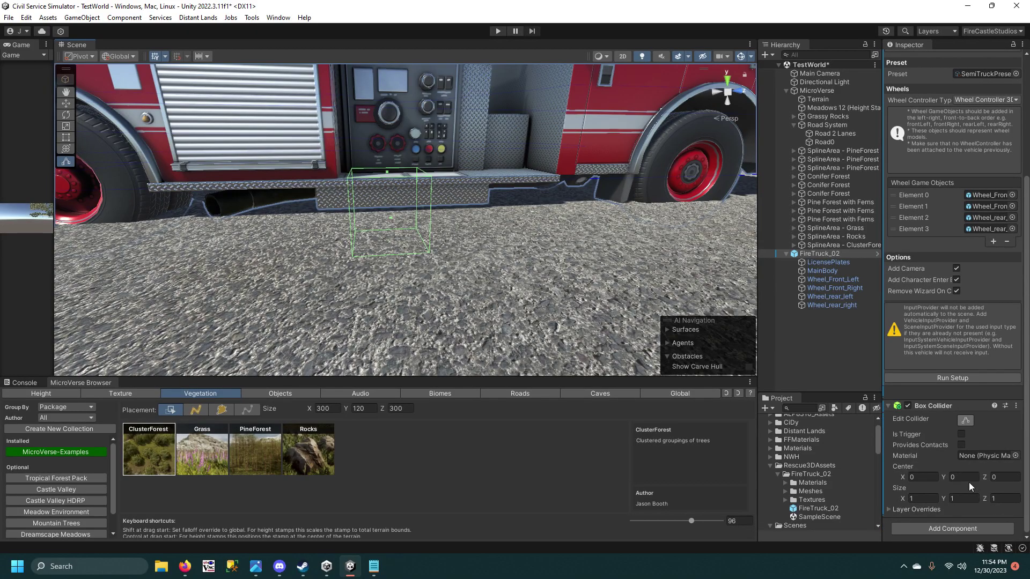
type("2")
scroll(430, 220, "down", 8)
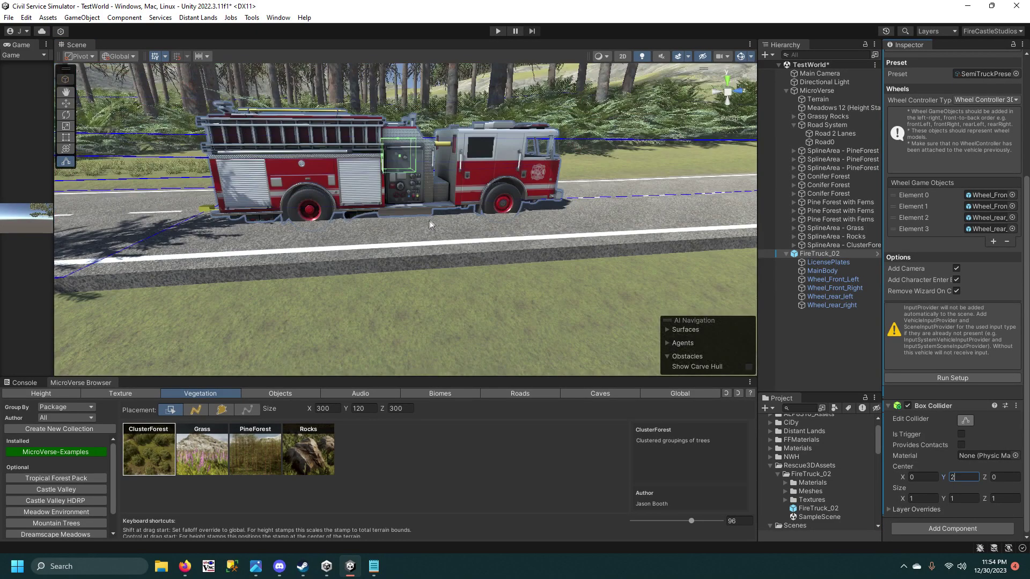
Run the Vehicle Setup Wizard's setup on the fire truck and collapse FireTruck_02's child objects.
right_click_drag(430, 220, 761, 236)
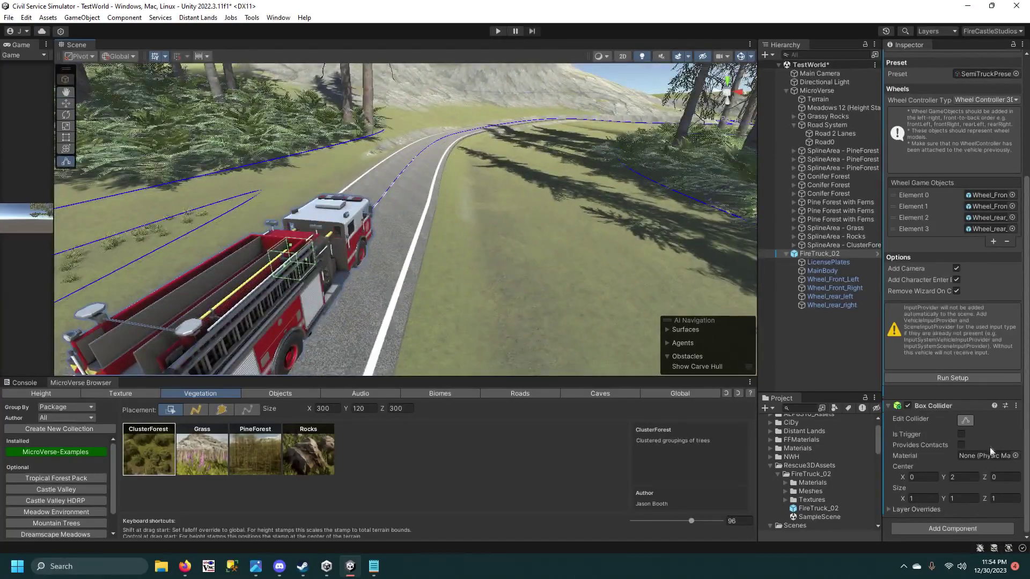
left_click(961, 380)
left_click(786, 254)
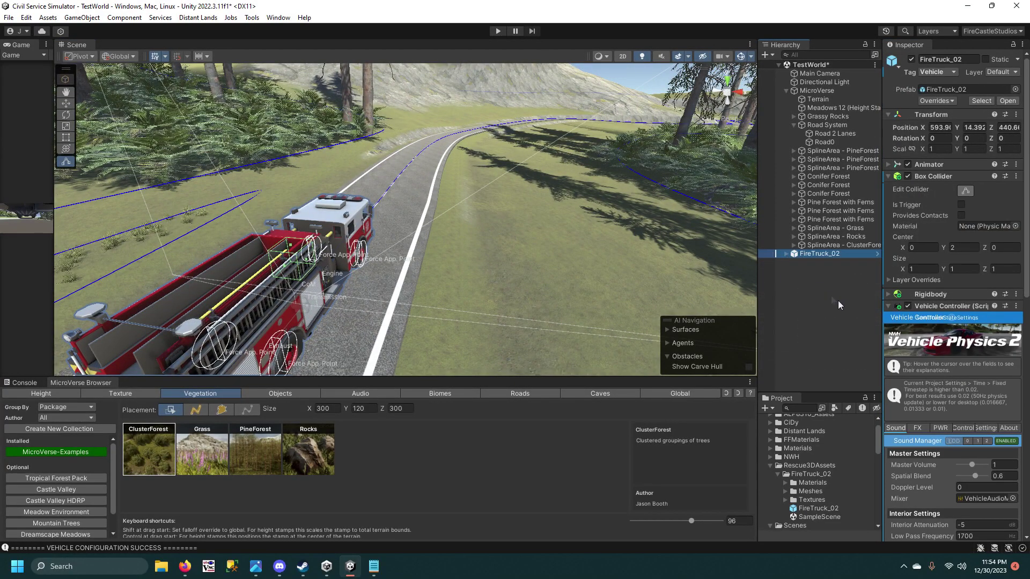
Create an empty game object at the scene's root level and name it InputHandler.
right_click(828, 292)
left_click(882, 417)
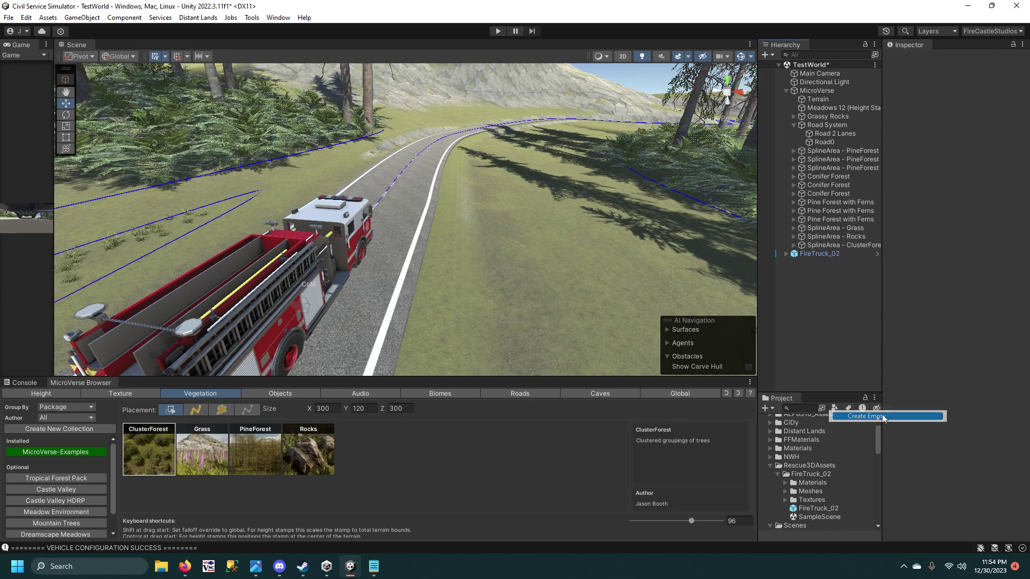
type("In")
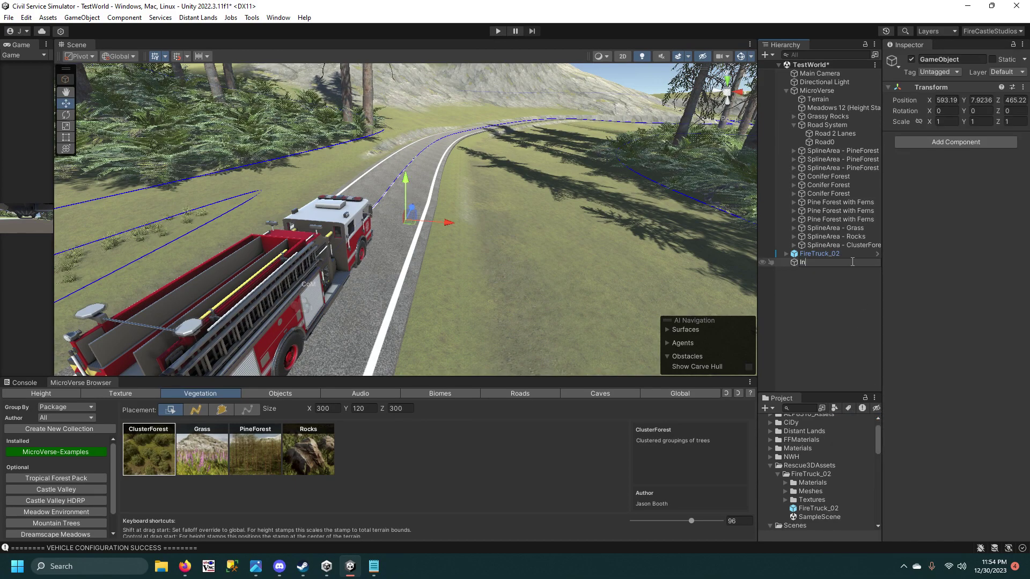
type("putHandler")
key("Return")
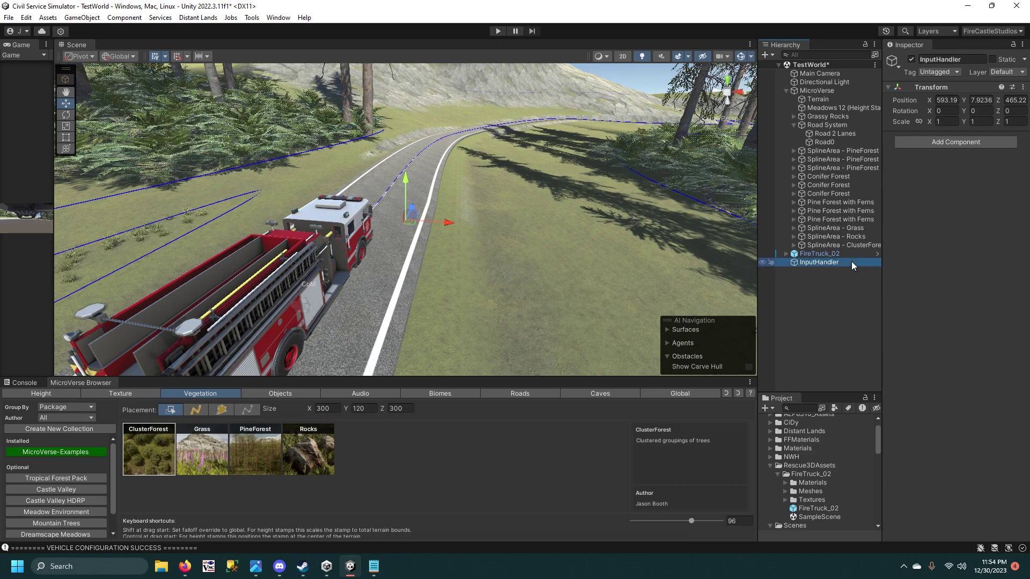
Add an Input System Scene Input Provider component to InputHandler.
left_click(972, 142)
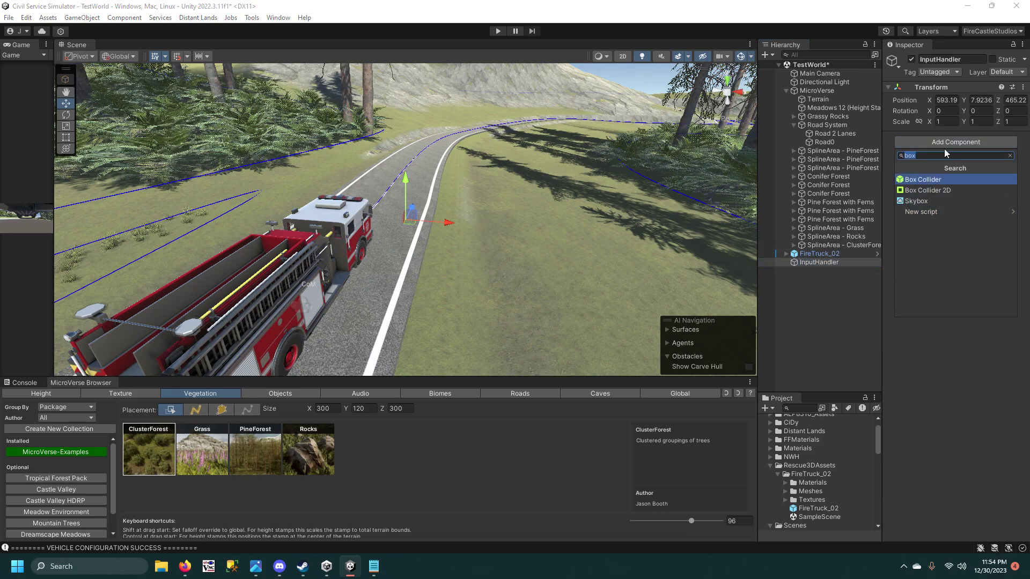
key("BackSpace")
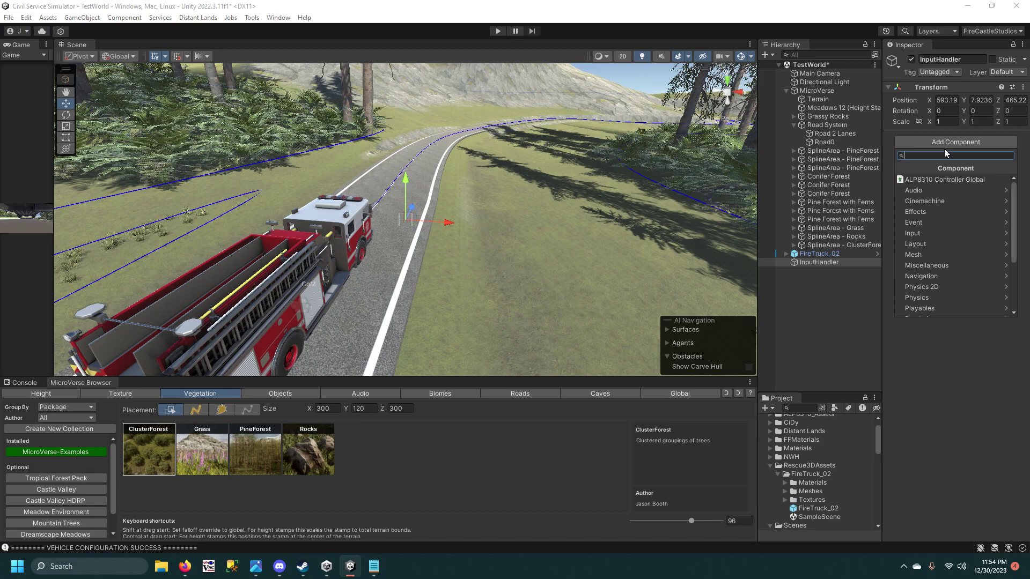
type("Input Sy")
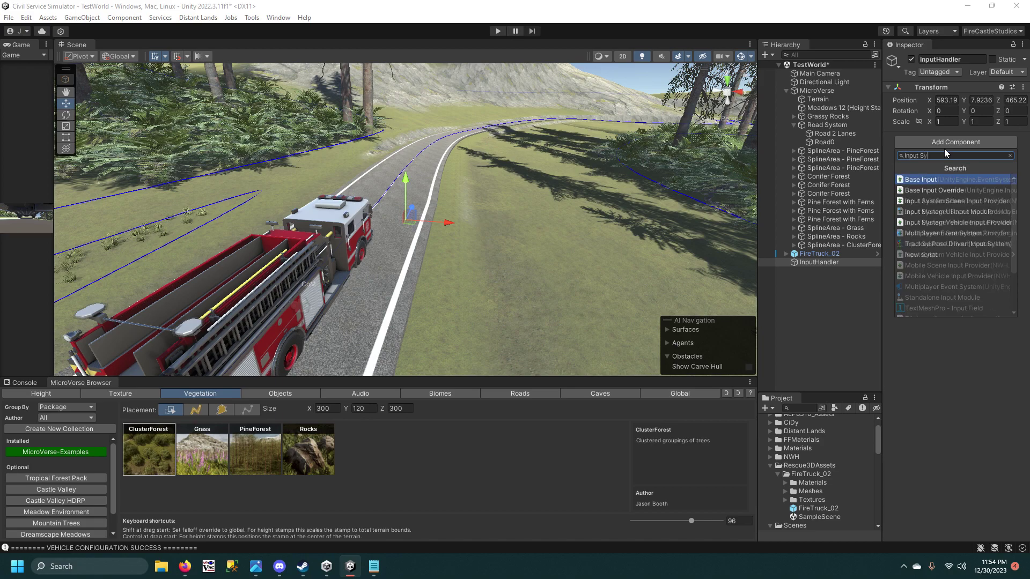
type("stem")
type(" Scen")
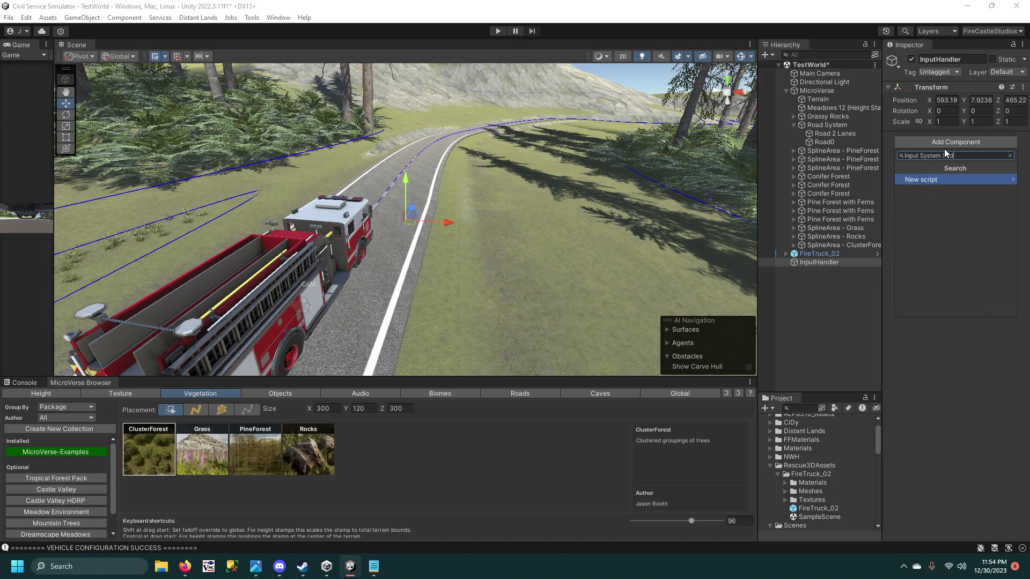
left_click(952, 180)
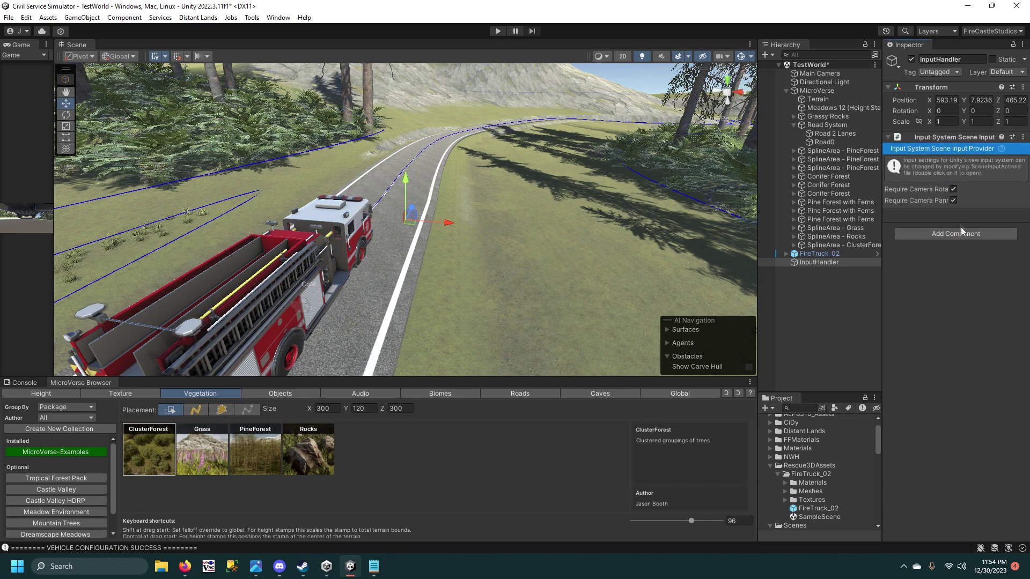
Add an Input System Vehicle Input Provider component to InputHandler.
left_click(966, 233)
key("Right")
key("BackSpace")
key("BackSpace")
key("BackSpace")
key("BackSpace")
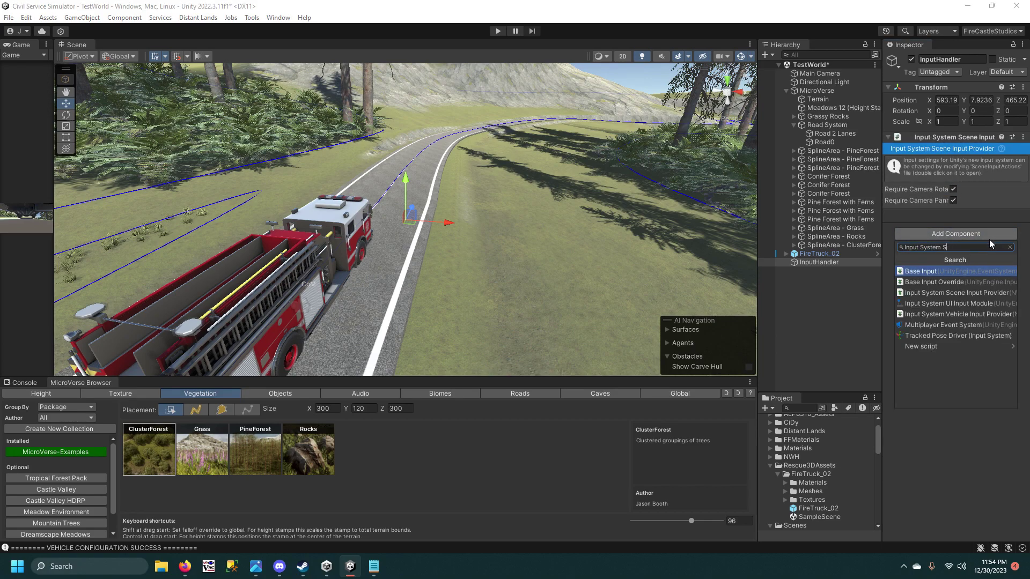
type("Veh")
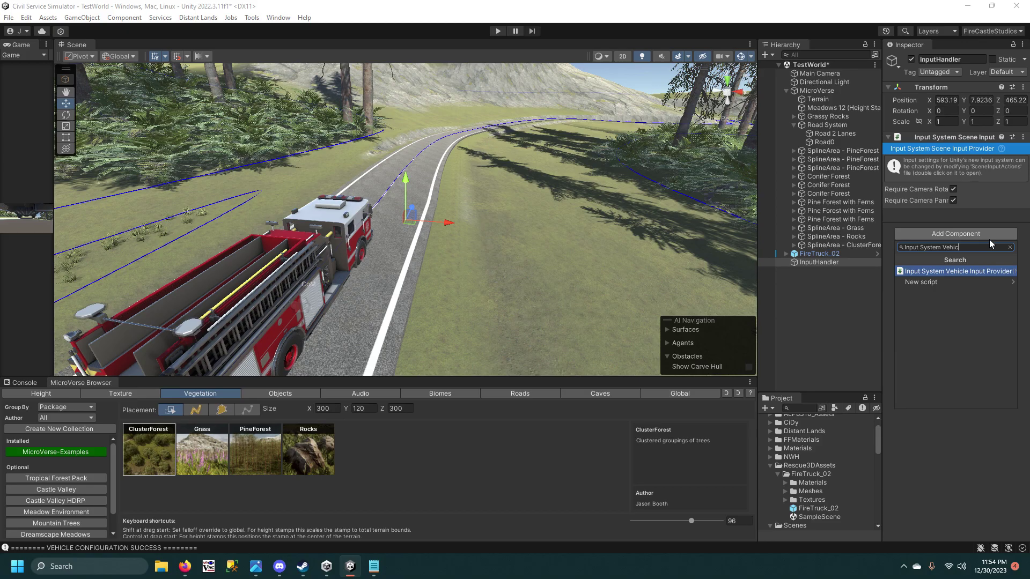
type("ic")
left_click(982, 271)
Raise FireTruck_02 above the road to a Y position of 15.26, and test it in Play mode before stopping the game.
right_click_drag(515, 298, 500, 263)
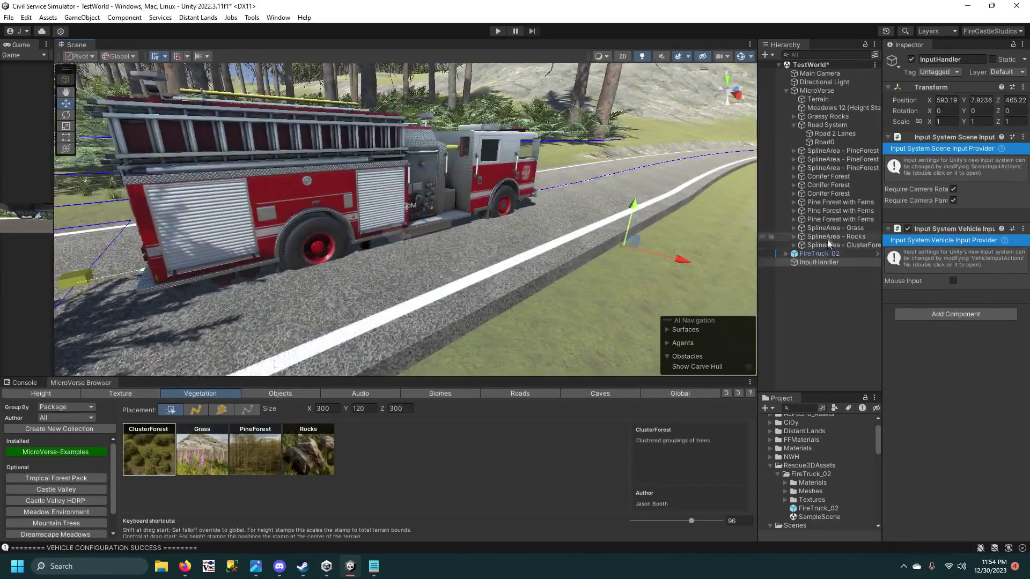
left_click(819, 254)
mouse_move(398, 204)
left_mouse_down()
mouse_move(397, 225)
mouse_move(397, 184)
left_mouse_up()
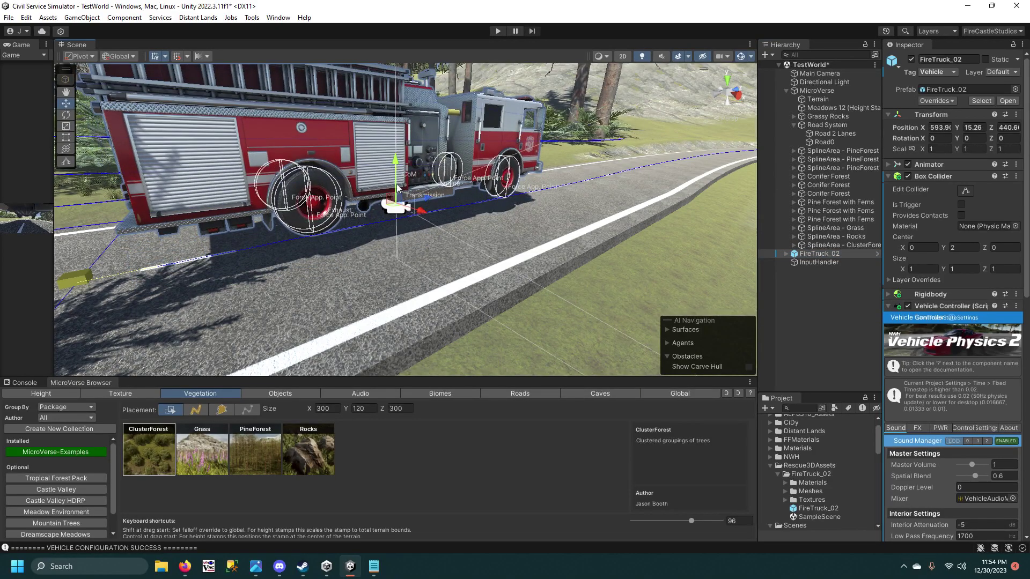
left_click(501, 32)
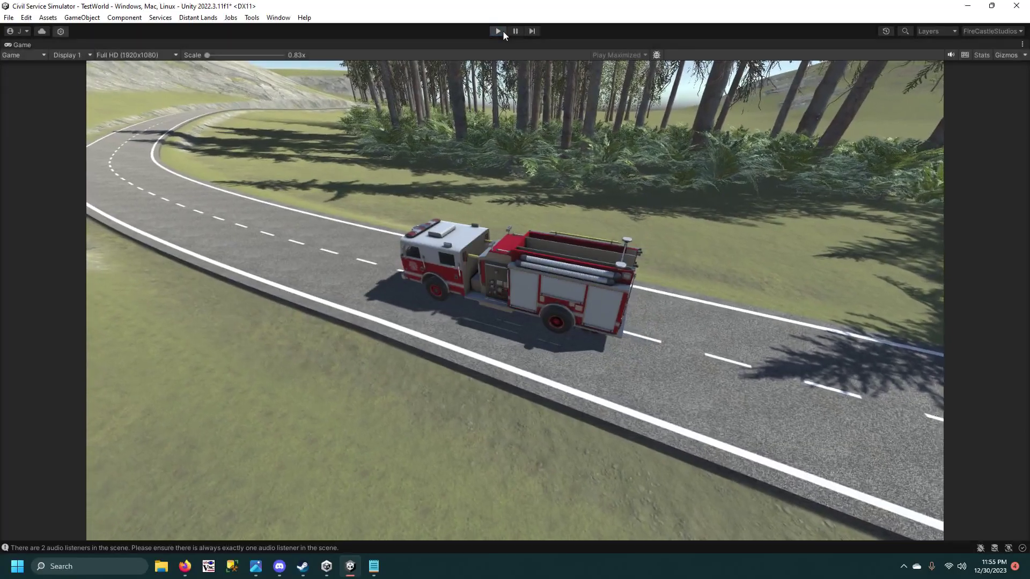
left_click(503, 30)
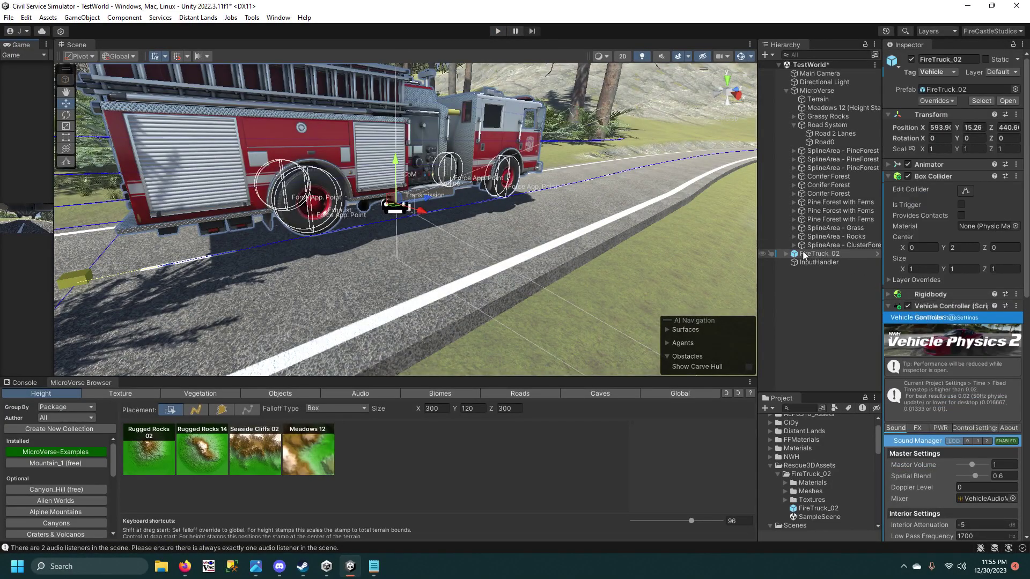
Set the Sound Manager's Master Volume to 0.25 in FireTruck_02's Vehicle Controller and start Play mode again.
scroll(922, 317, "down", 1)
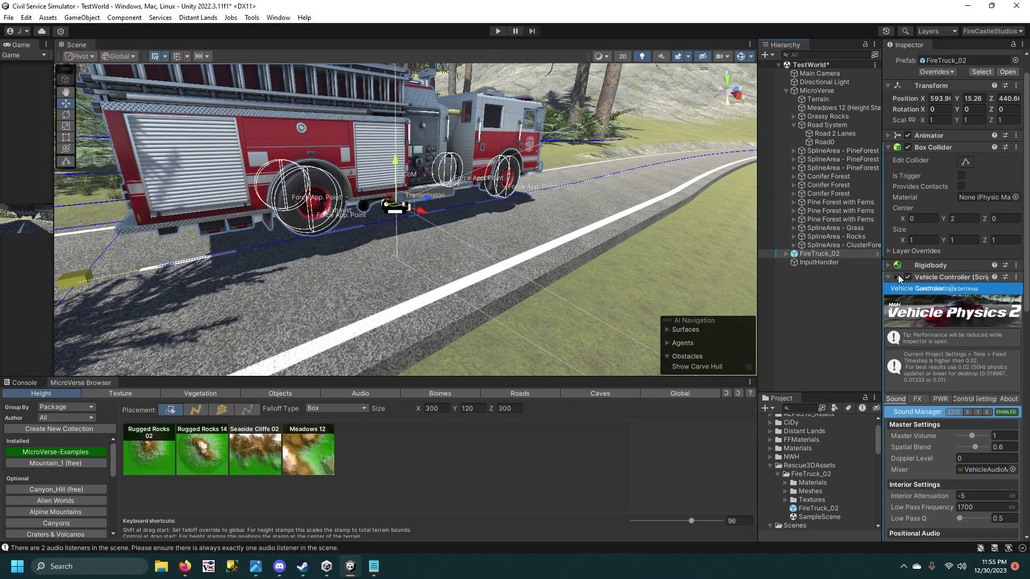
scroll(923, 317, "down", 3)
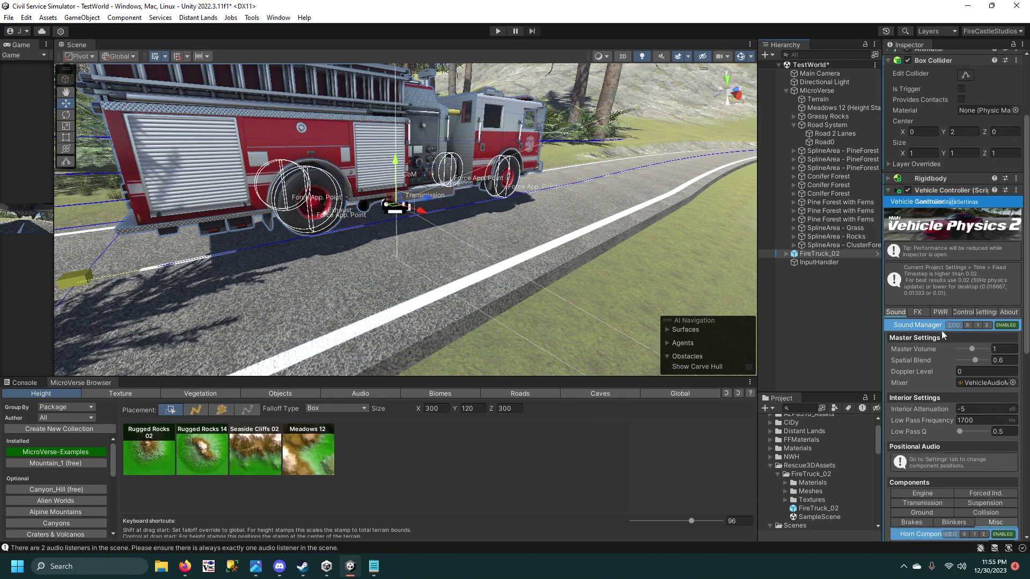
left_click(498, 31)
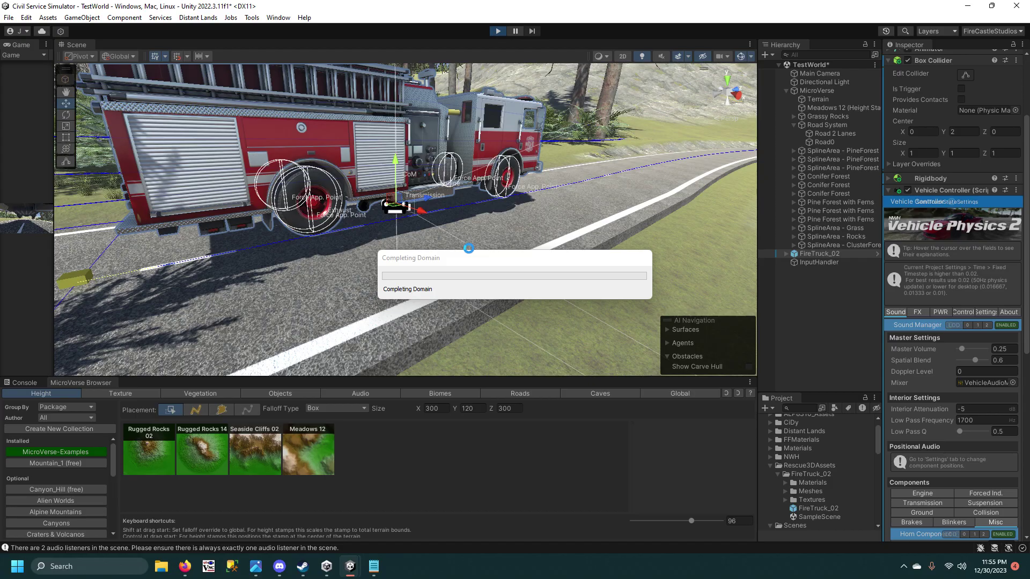